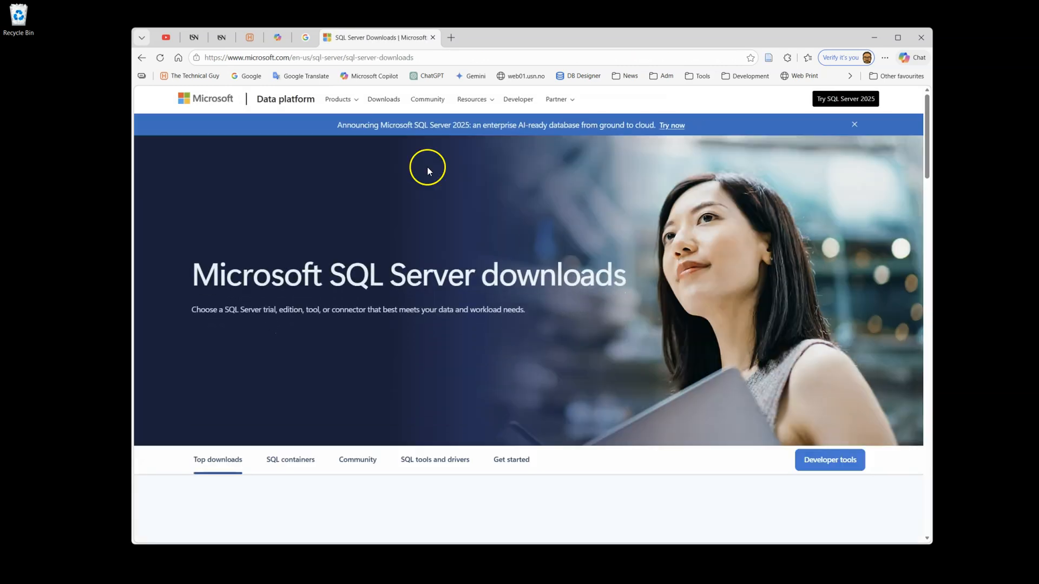
# - Download the SQL Server 2025 Express installer from Microsoft's SQL Server downloads page
pyautogui.click(392, 104)
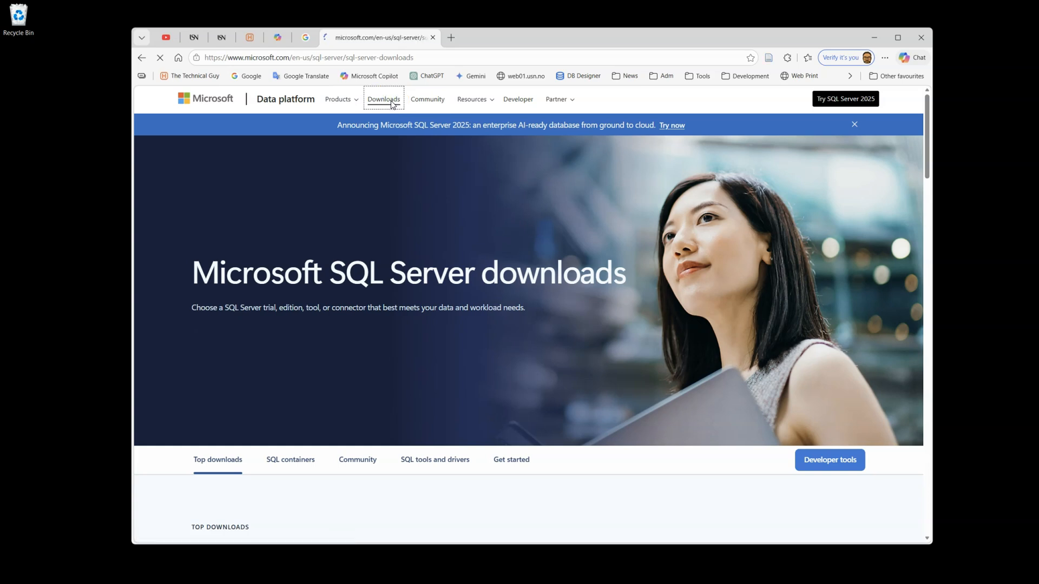
pyautogui.scroll(-5, 449, 254)
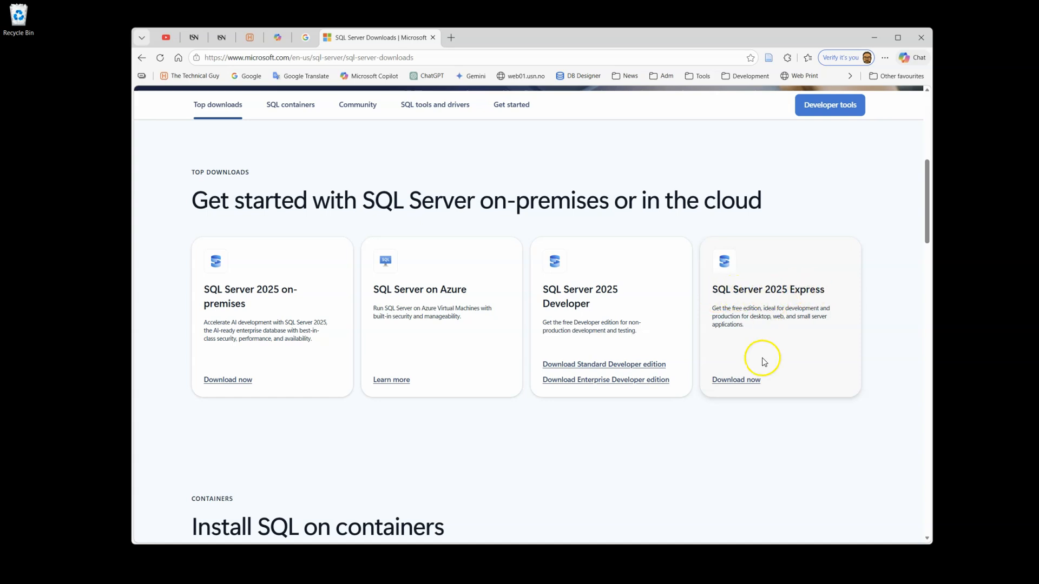
pyautogui.click(734, 382)
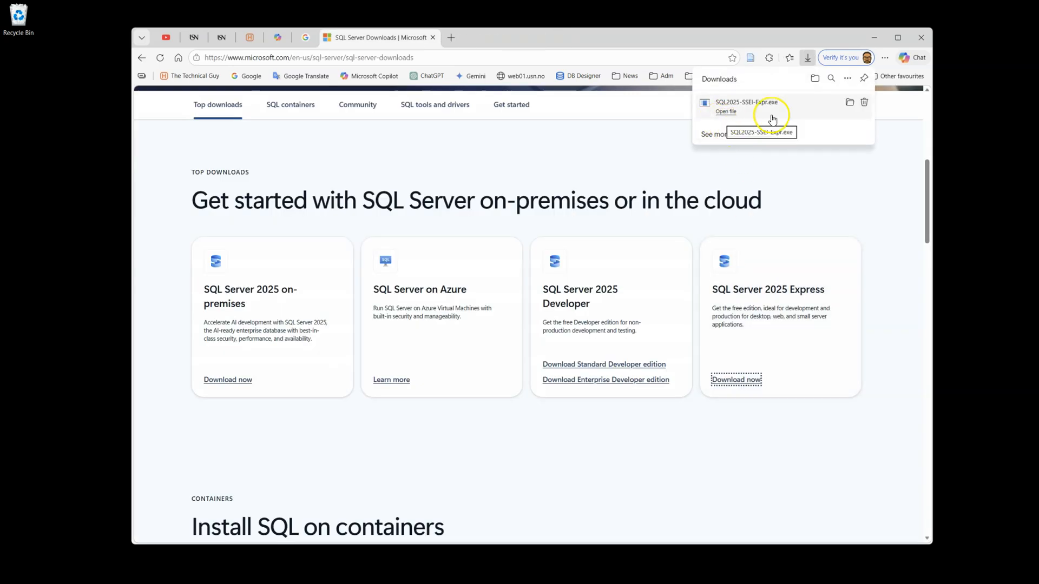
# - Switch to File Explorer and run SQL2025-SSEI-Expr.exe from the Downloads folder
pyautogui.click(874, 37)
pyautogui.moveTo(417, 580)
pyautogui.click(330, 573)
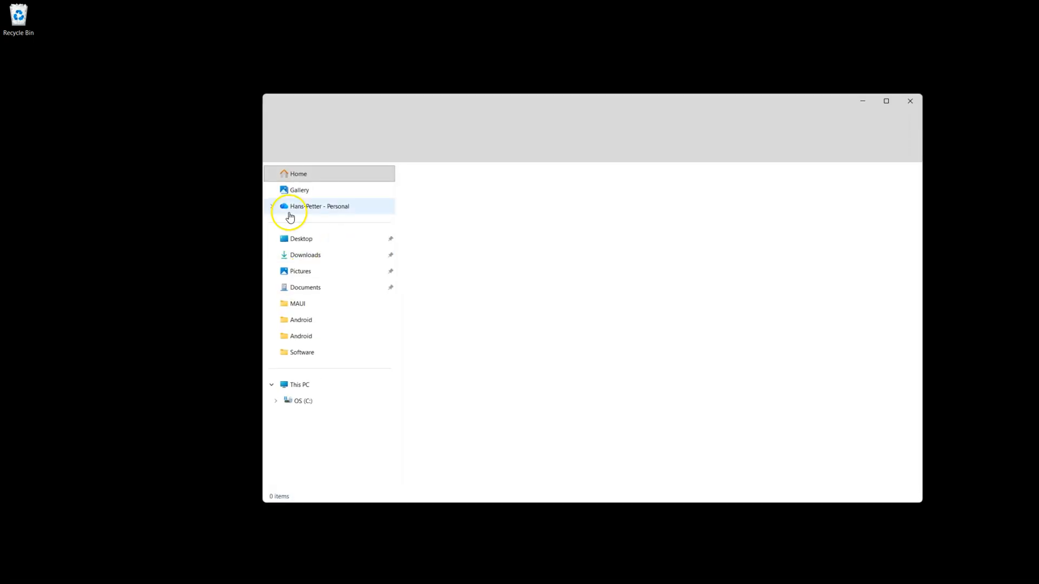
pyautogui.click(307, 254)
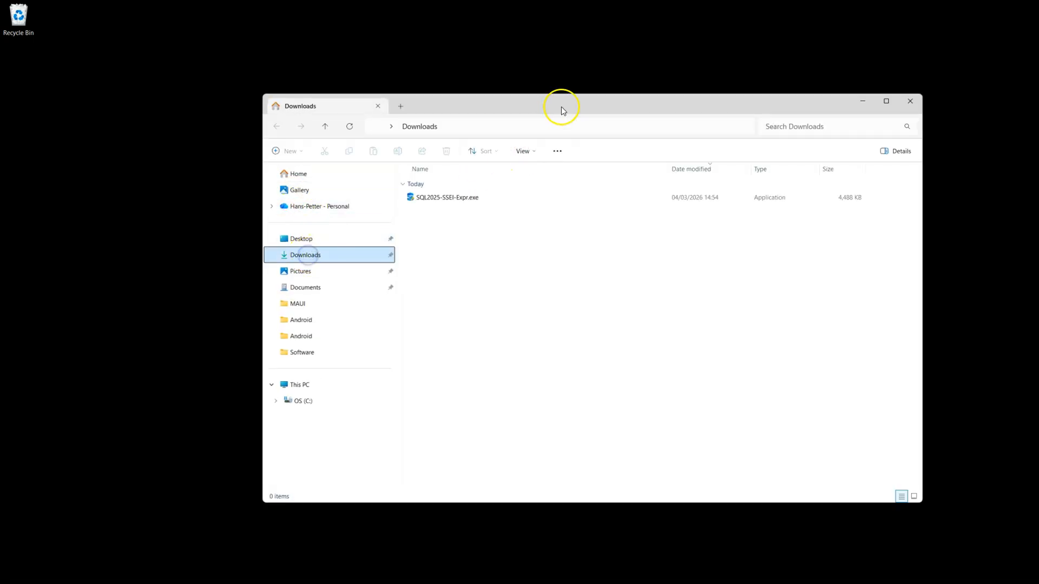
pyautogui.moveTo(560, 106); pyautogui.dragTo(530, 103)
pyautogui.click(425, 197)
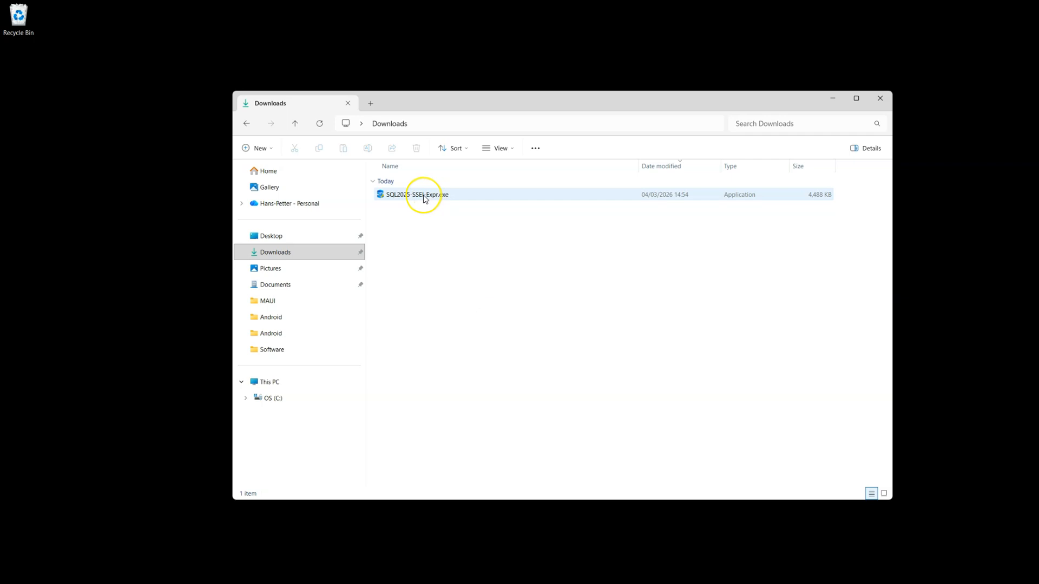
pyautogui.doubleClick(423, 195)
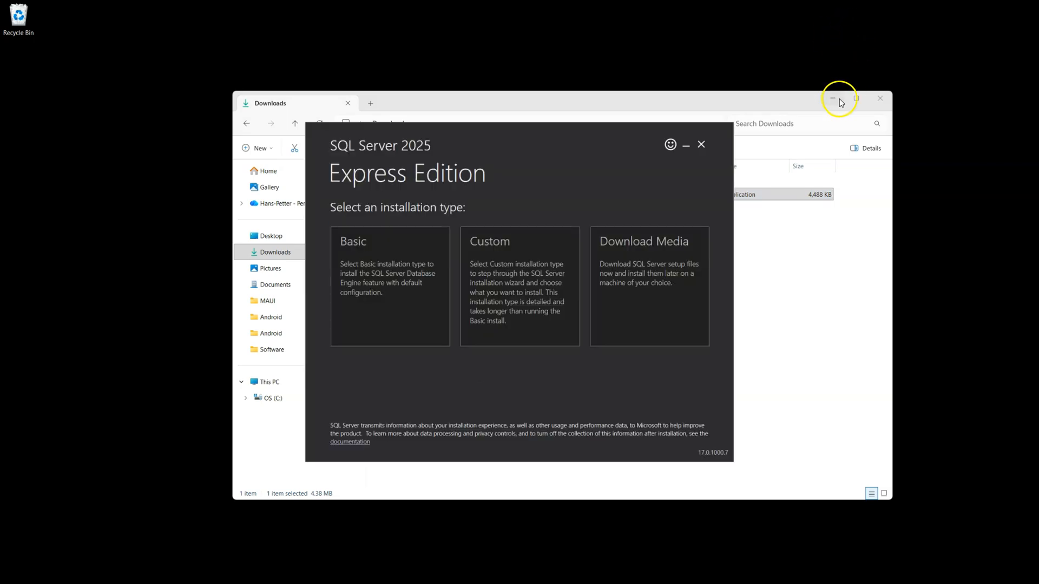
# - Choose the Custom installation type and start the install with C:\SQL2025 as the media location
pyautogui.click(834, 98)
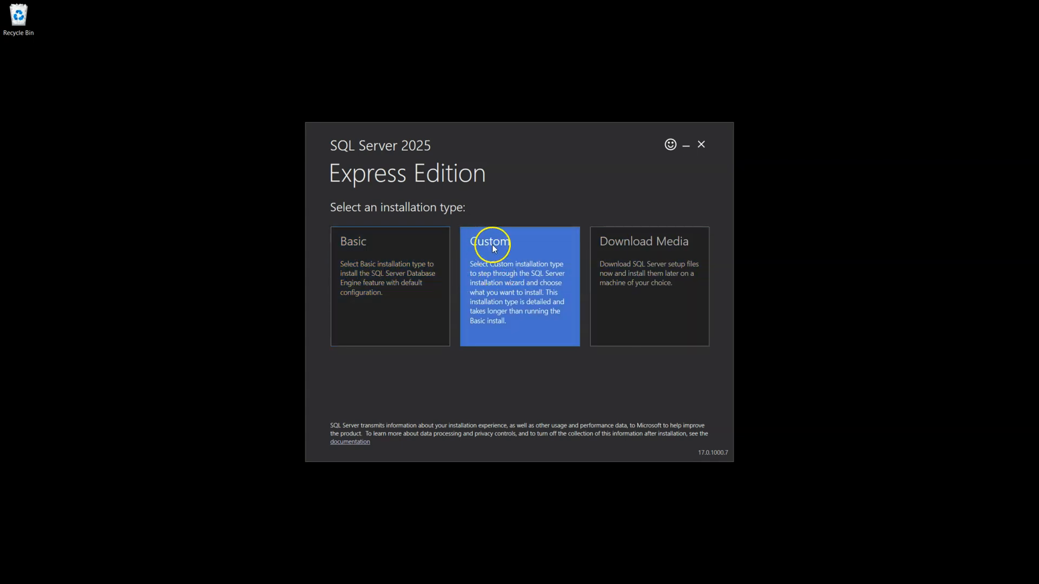
pyautogui.click(496, 263)
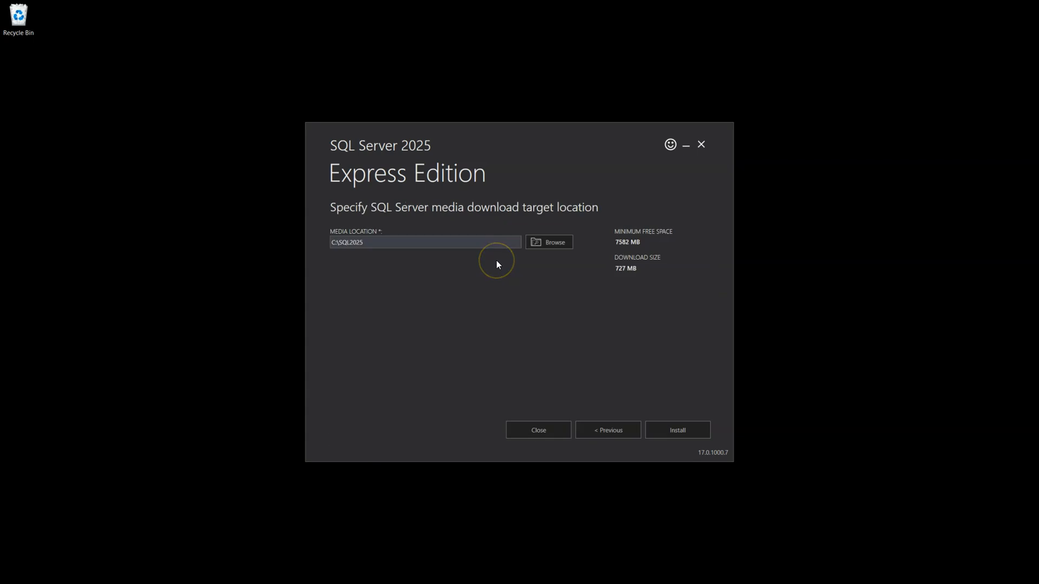
pyautogui.click(677, 431)
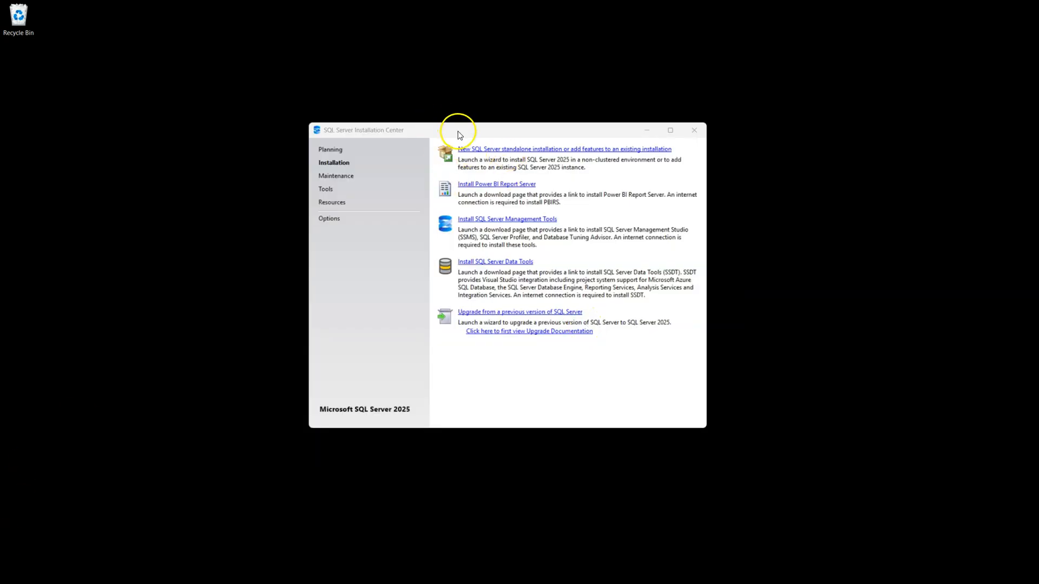
# - Launch a new SQL Server standalone installation from the SQL Server Installation Center
pyautogui.moveTo(460, 134); pyautogui.dragTo(474, 143)
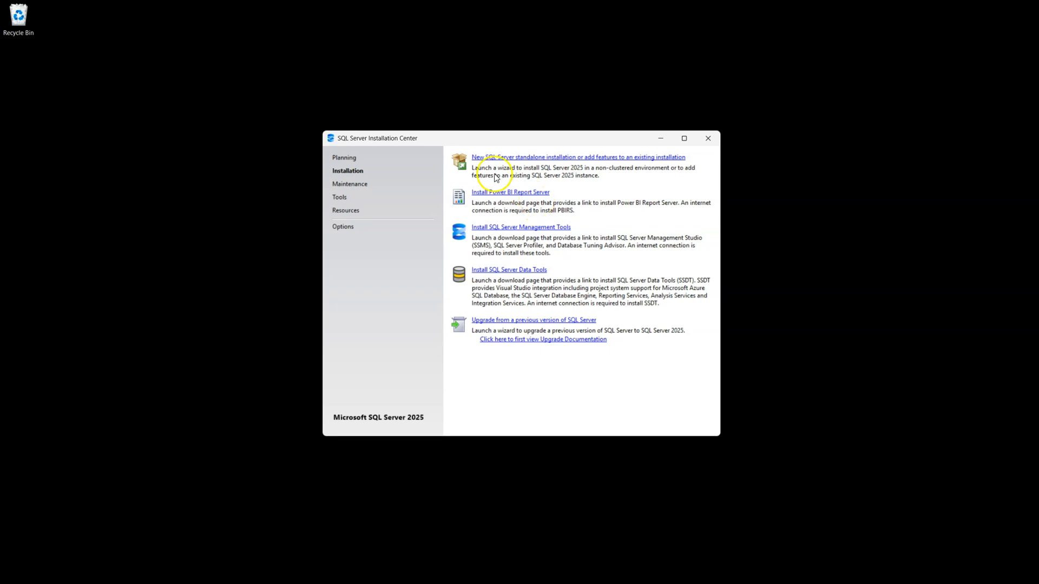
pyautogui.moveTo(471, 139)
pyautogui.mouseDown()
pyautogui.moveTo(439, 144)
pyautogui.moveTo(473, 155)
pyautogui.mouseUp()
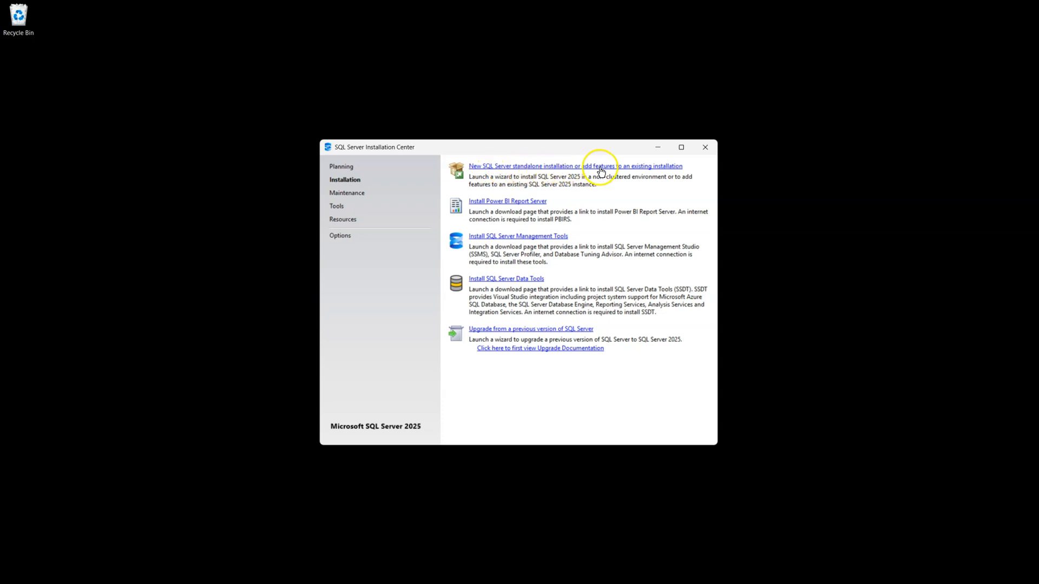
pyautogui.click(558, 170)
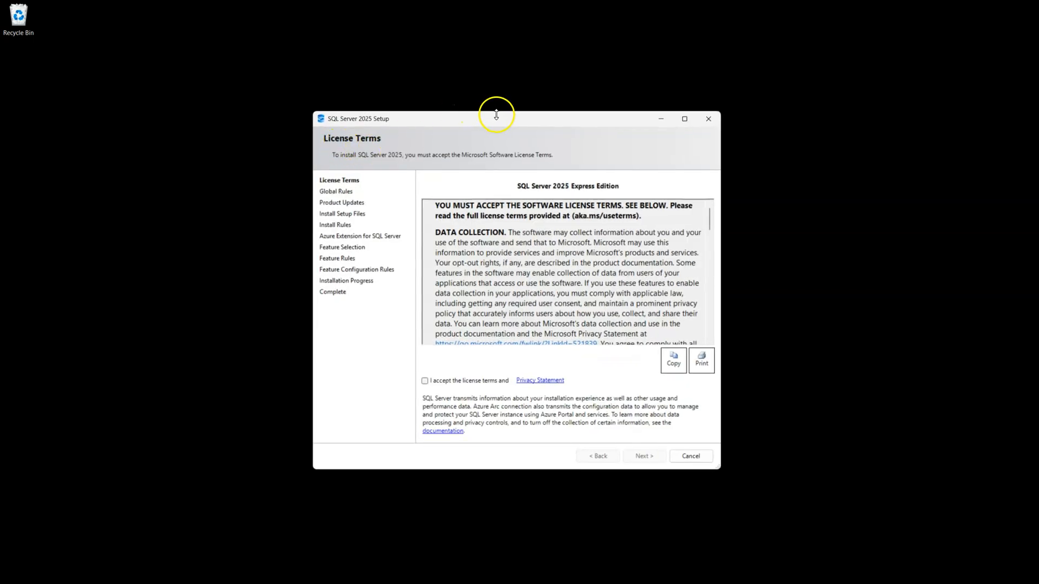
# - Accept the license terms and proceed through the Product Updates and Install Rules pages
pyautogui.moveTo(497, 115); pyautogui.dragTo(499, 109)
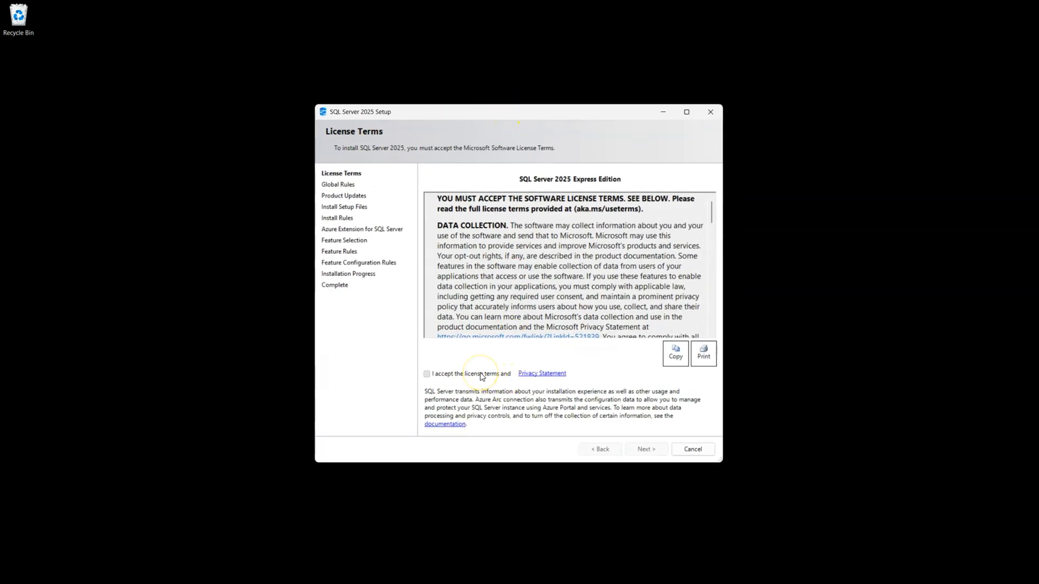
pyautogui.click(648, 450)
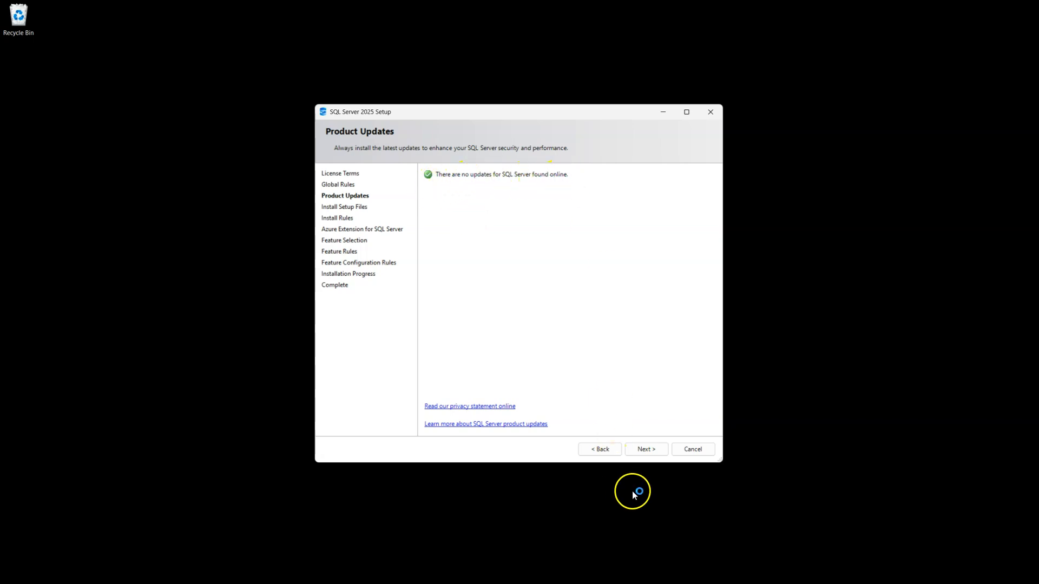
pyautogui.click(649, 450)
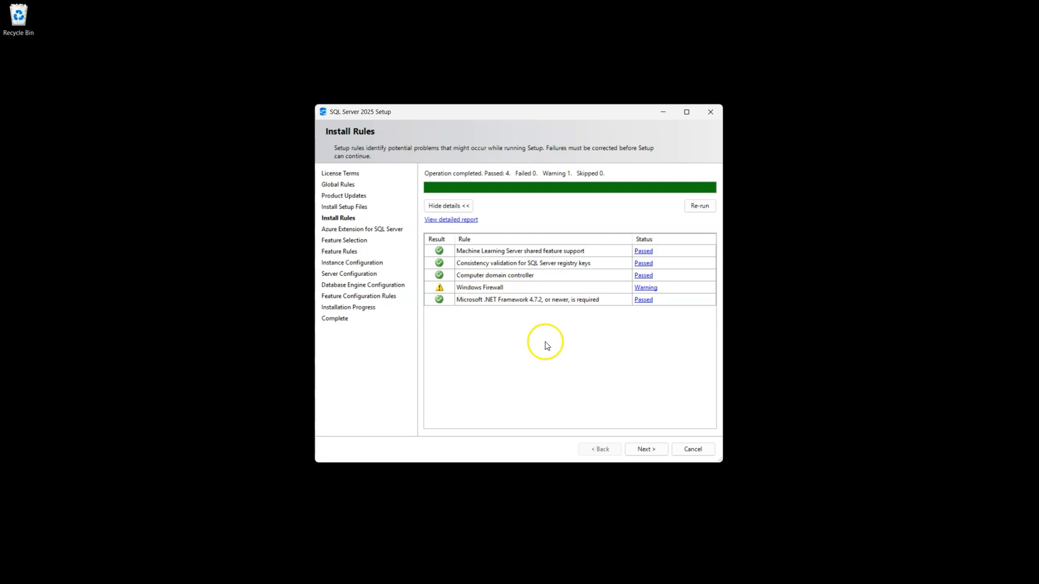
pyautogui.click(649, 452)
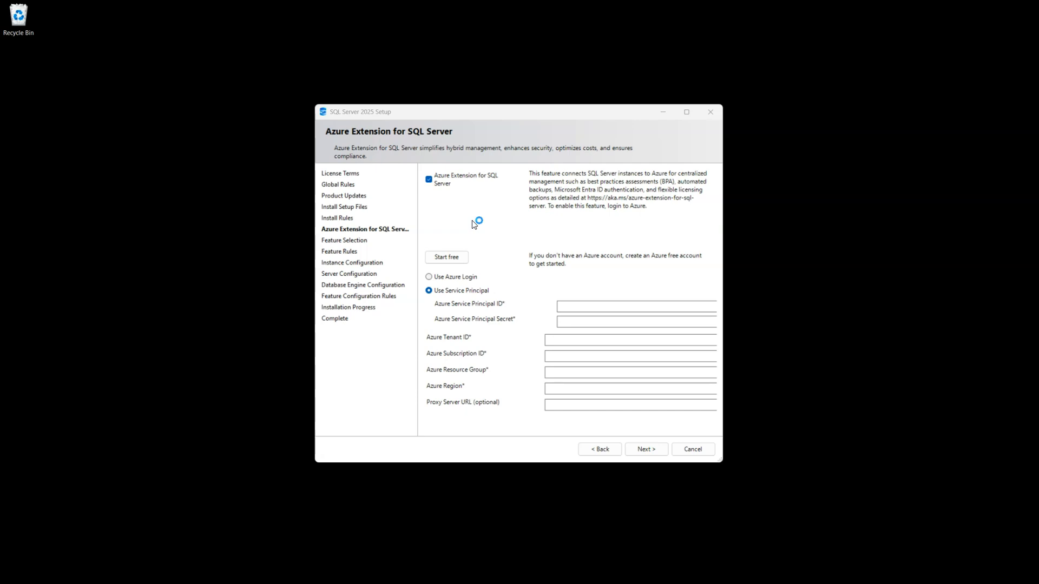
# - Exclude the Azure Extension for SQL Server and continue with the default feature selection
pyautogui.click(428, 180)
pyautogui.click(647, 450)
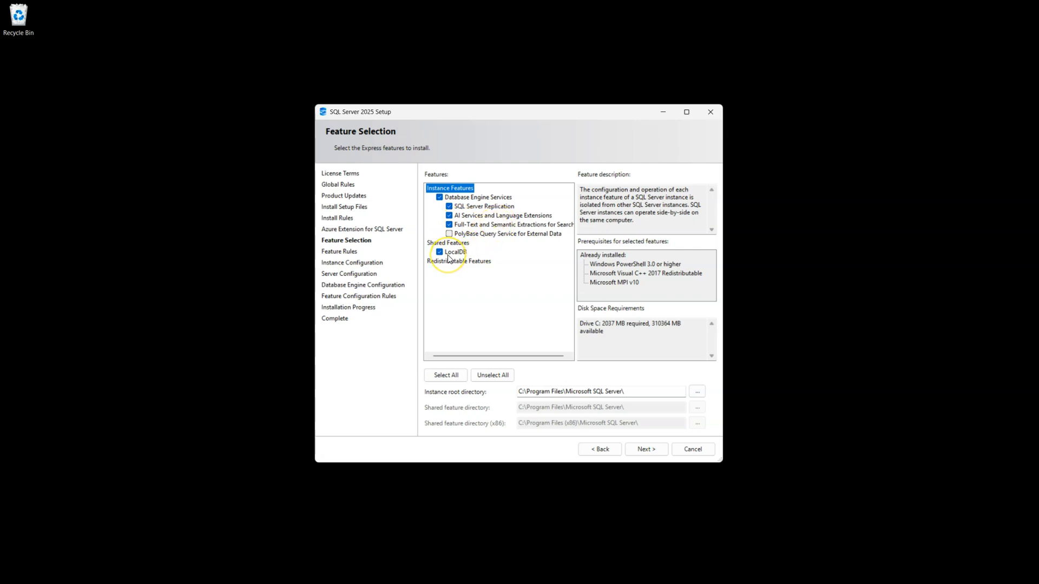
pyautogui.click(644, 449)
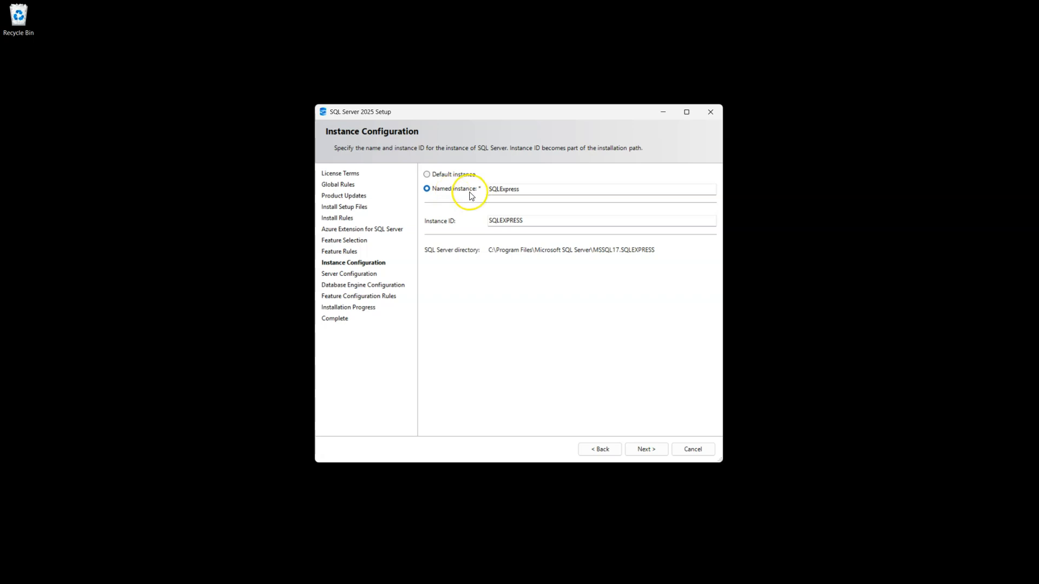
# - Configure the installation as a named instance called SQLEXPRESS and continue to the server configuration
pyautogui.click(427, 175)
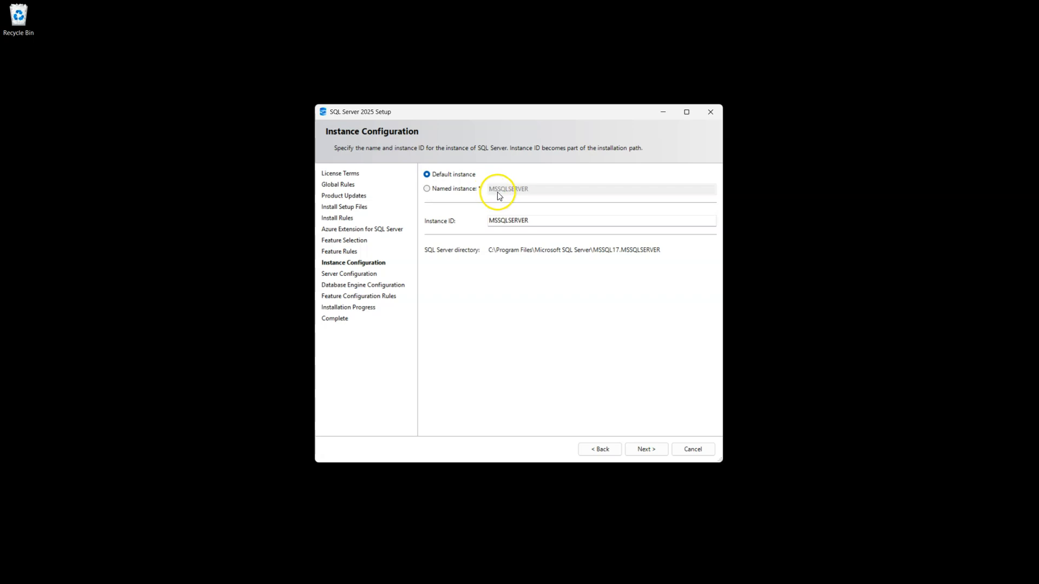
pyautogui.click(427, 188)
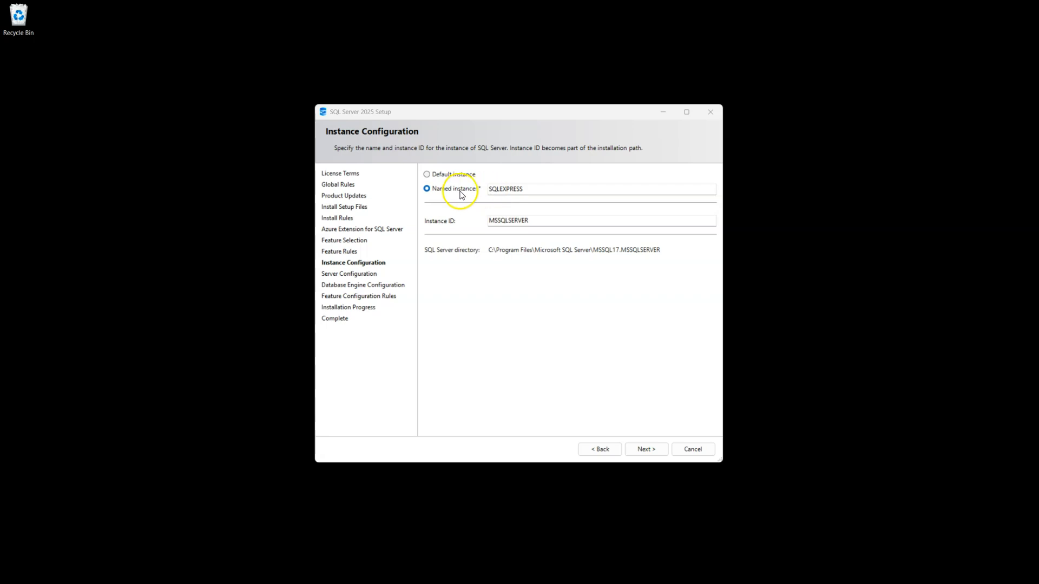
pyautogui.click(546, 189)
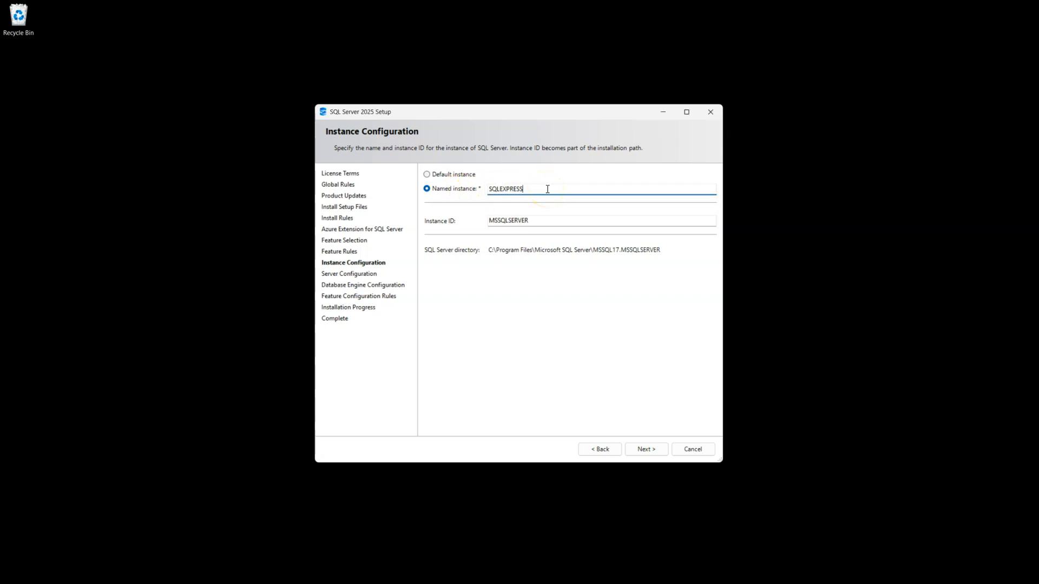
pyautogui.click(648, 449)
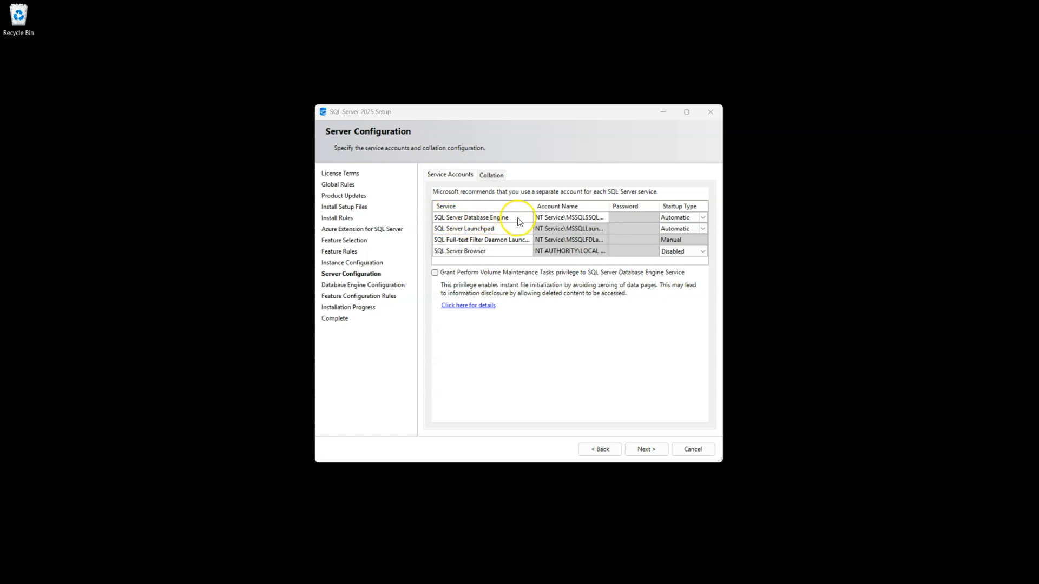
# - Set the SQL Server Browser startup type to Automatic, keep the Database Engine on Automatic, and continue
pyautogui.click(678, 219)
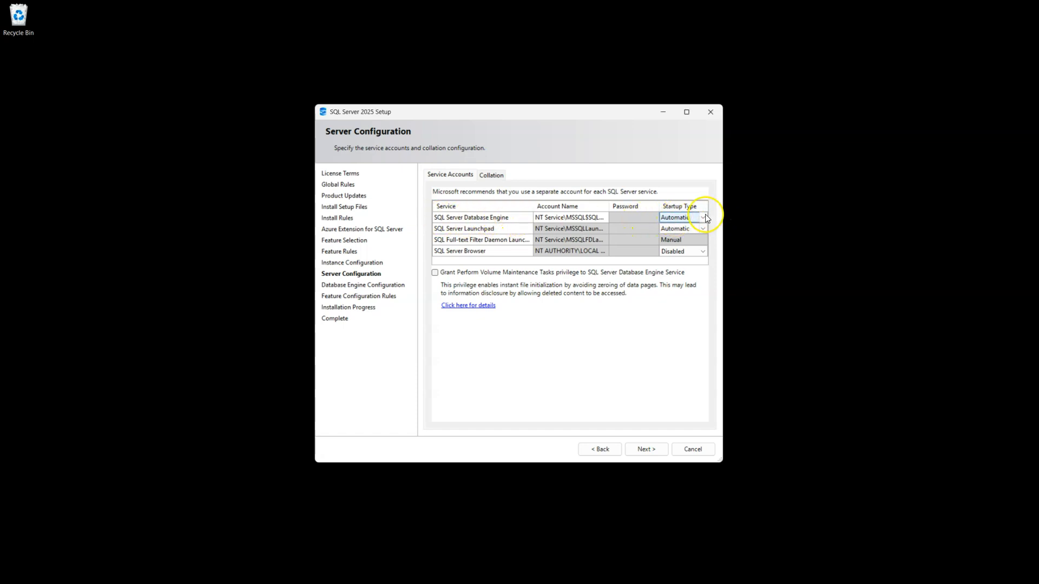
pyautogui.click(703, 217)
pyautogui.click(704, 230)
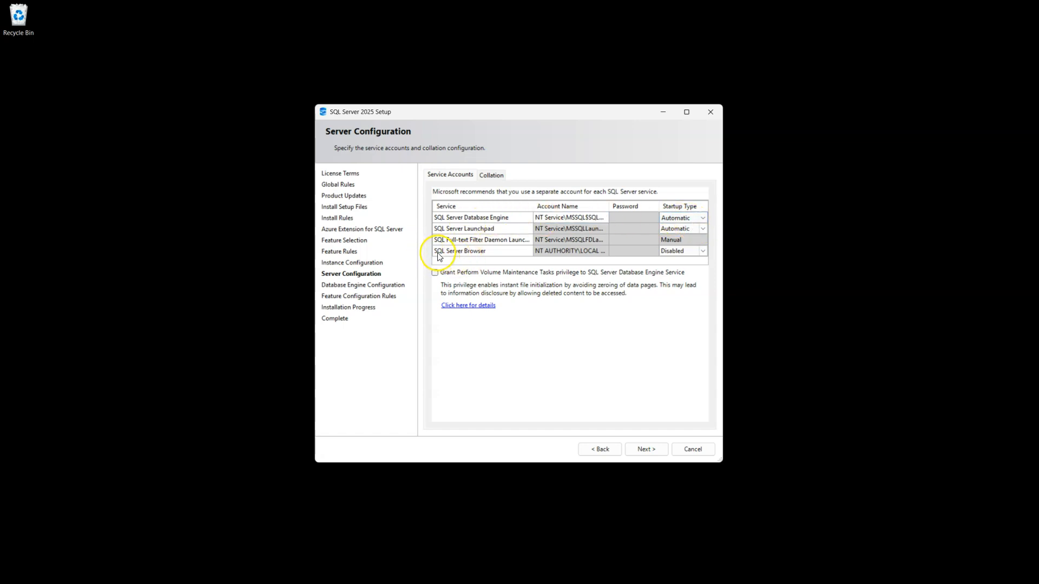
pyautogui.click(703, 251)
pyautogui.click(677, 261)
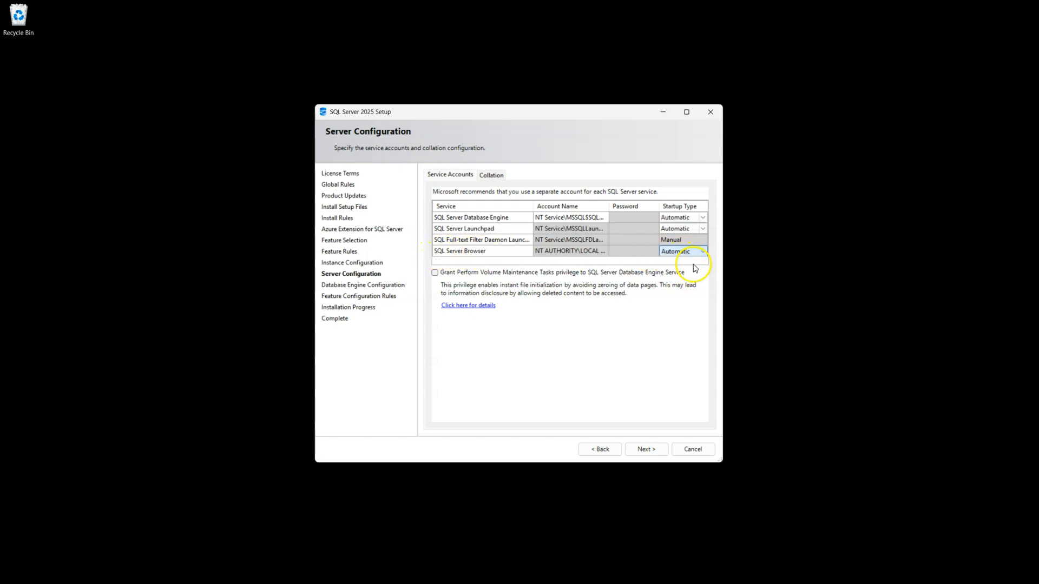
pyautogui.click(649, 452)
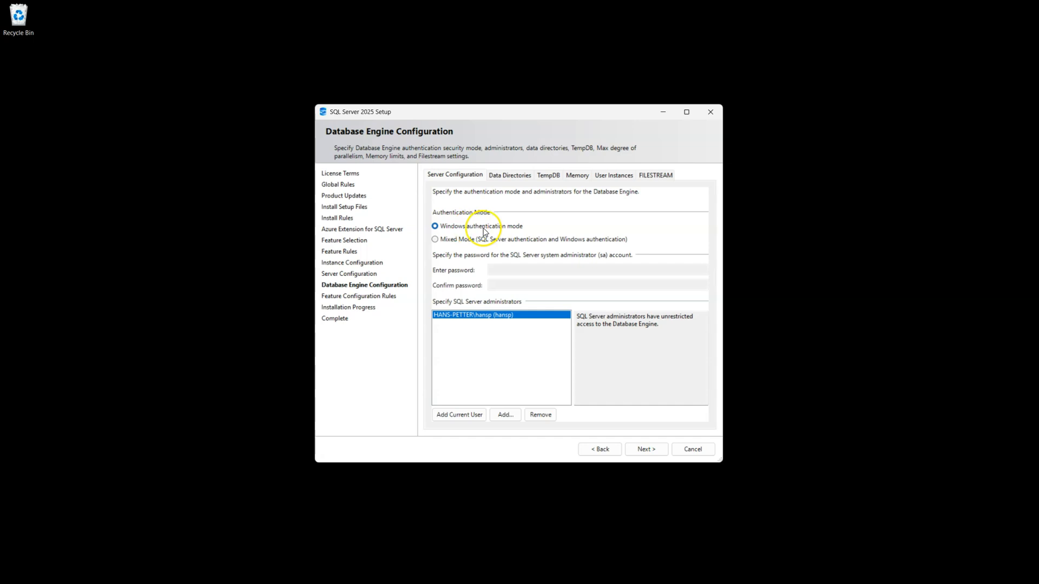
# - Select Mixed Mode authentication, enter and confirm the sa account password, and run the installation
pyautogui.click(435, 239)
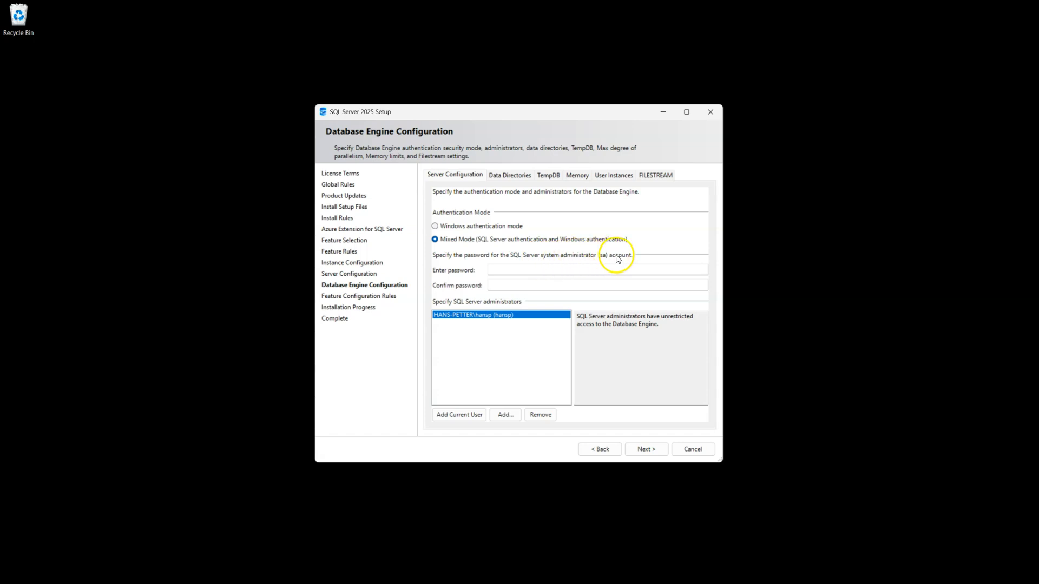
pyautogui.click(522, 269)
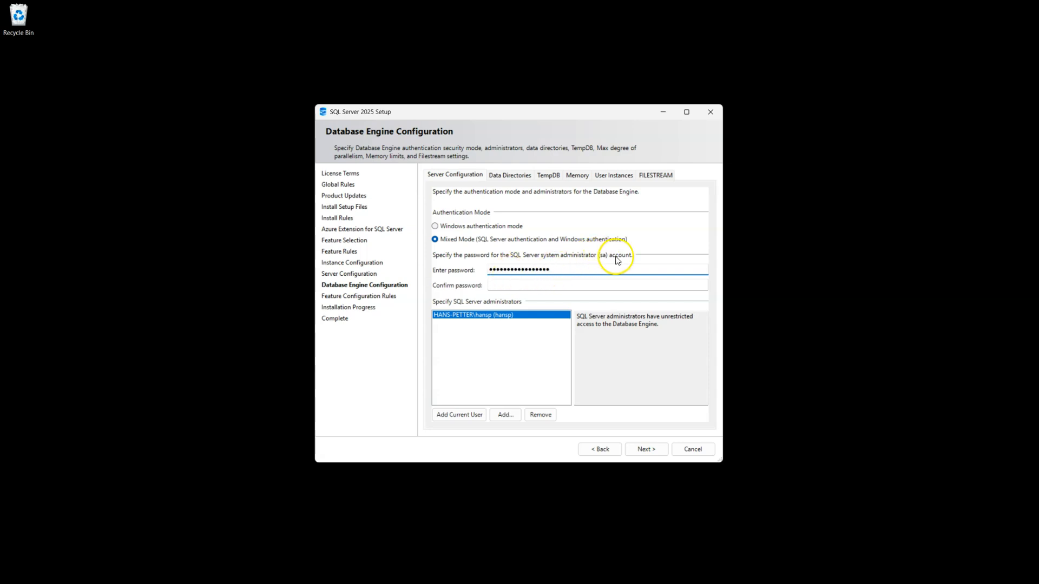
pyautogui.click(524, 283)
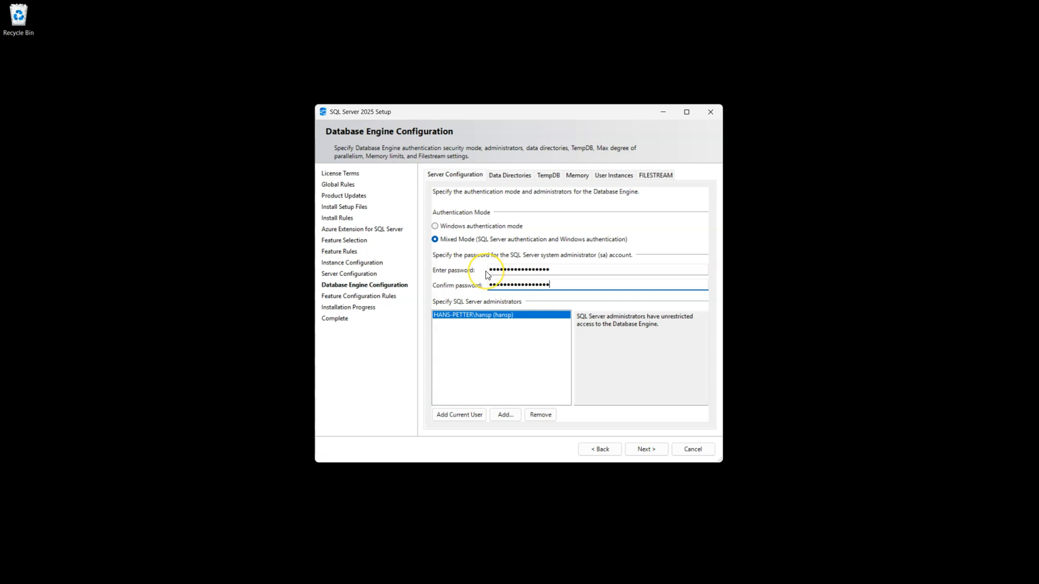
pyautogui.click(572, 269)
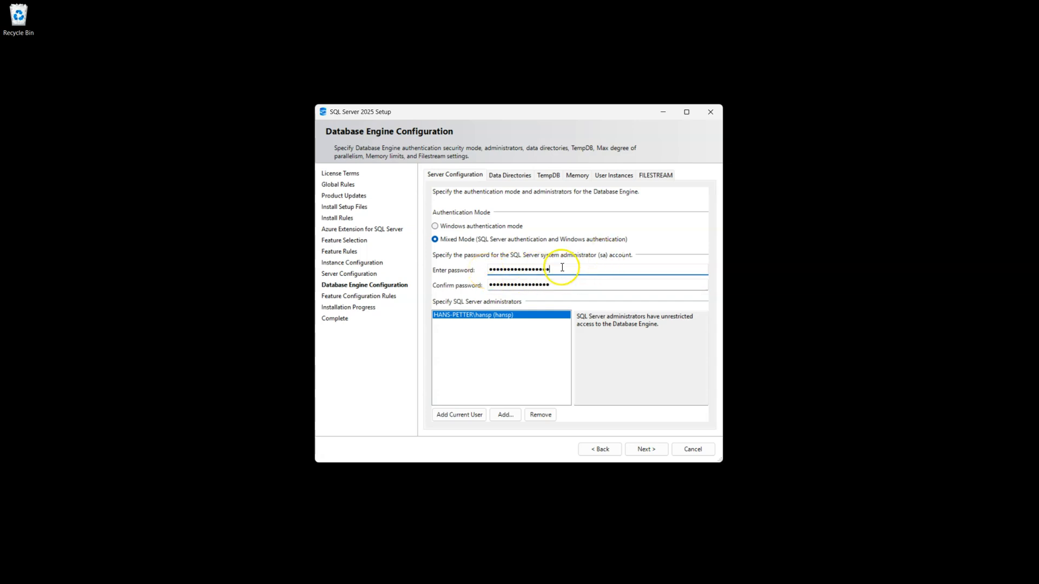
pyautogui.doubleClick(562, 271)
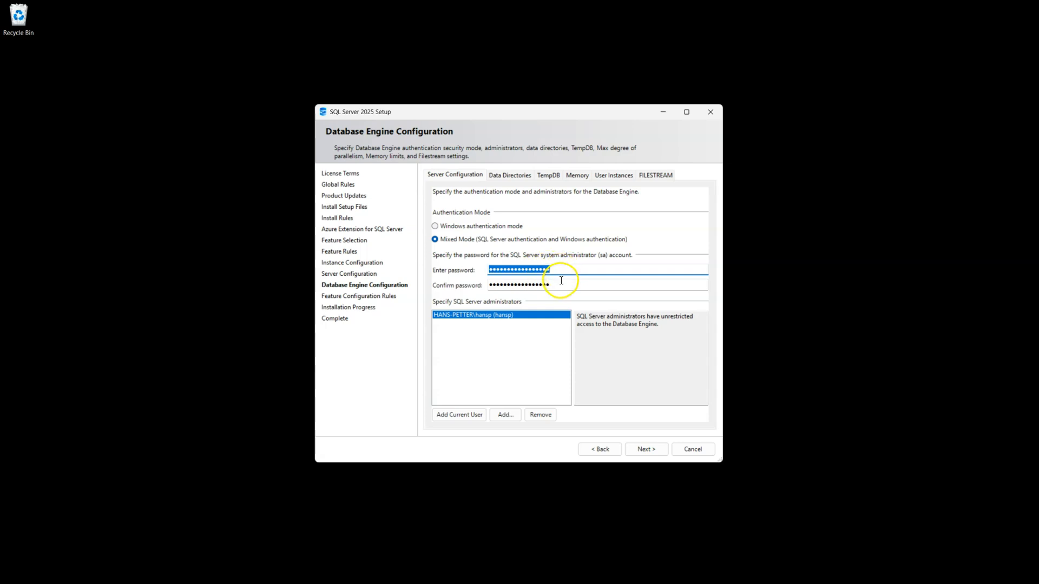
pyautogui.click(561, 280)
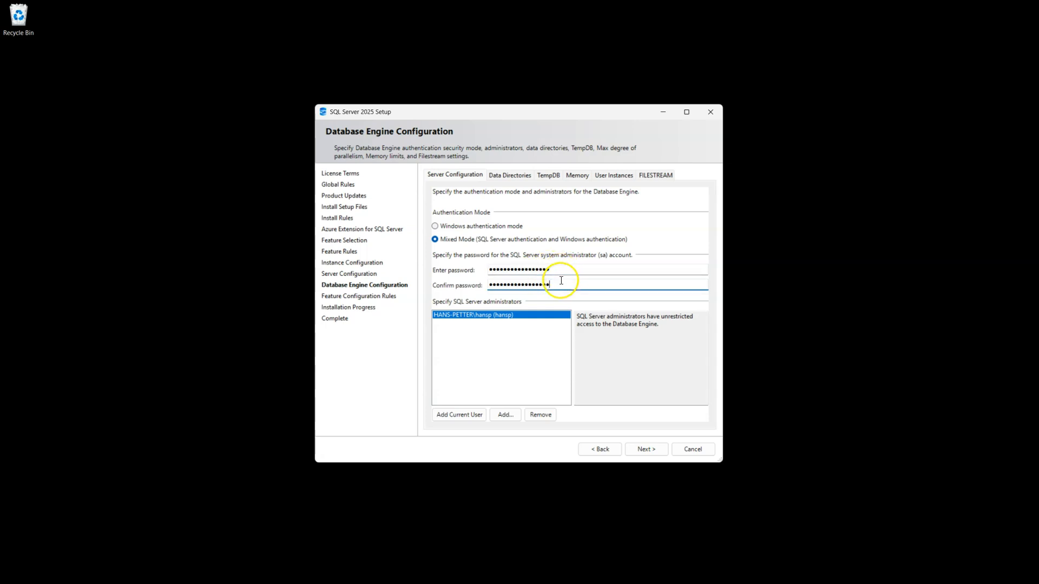
pyautogui.click(646, 449)
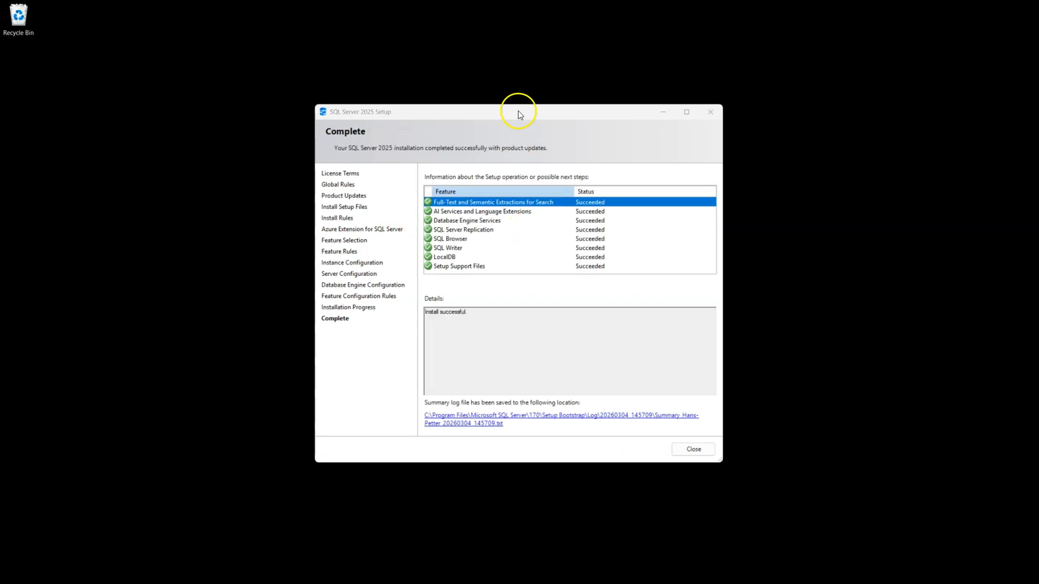
pyautogui.moveTo(514, 108); pyautogui.dragTo(518, 109)
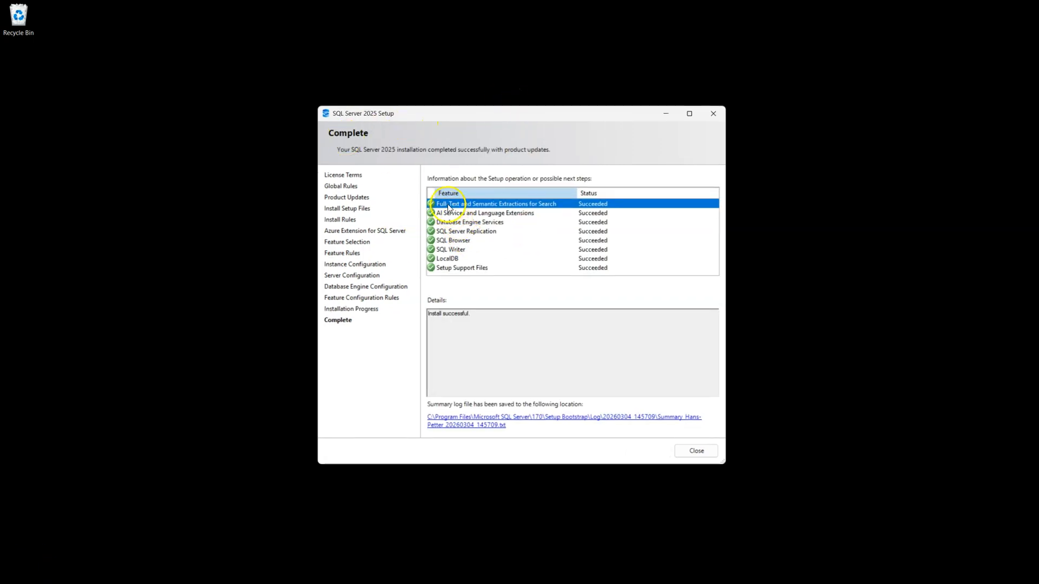
# - Close the completed SQL Server 2025 setup wizard and open the SQL Server Management Tools download page from the Installation Center
pyautogui.click(688, 451)
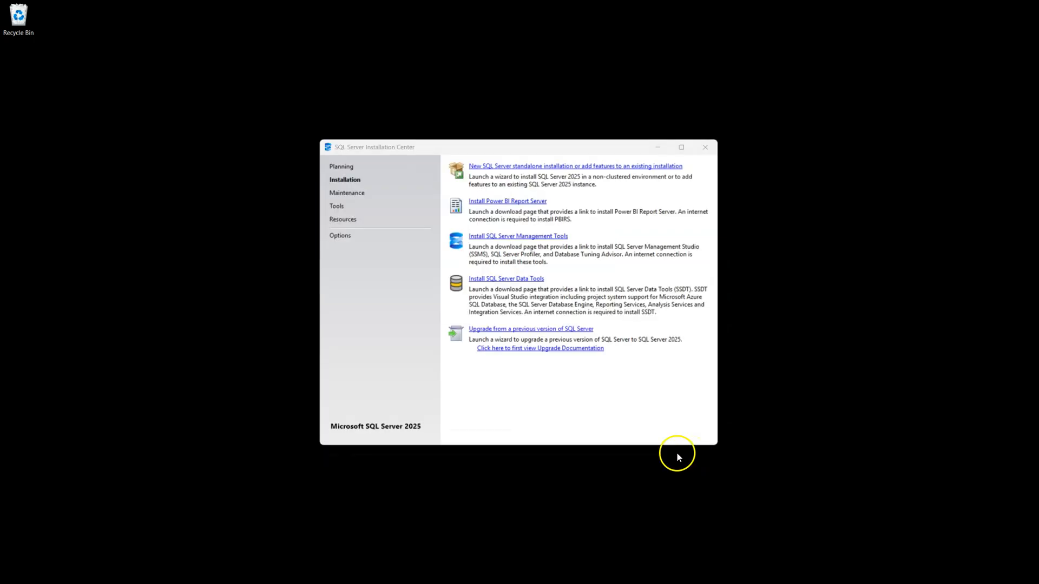
pyautogui.moveTo(548, 145); pyautogui.dragTo(556, 142)
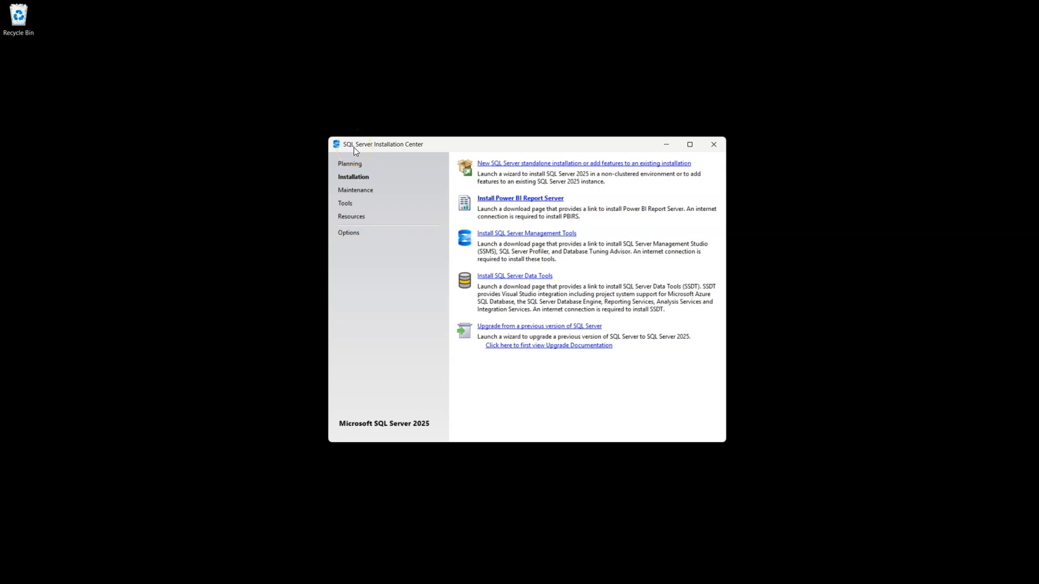
pyautogui.click(558, 238)
pyautogui.click(490, 237)
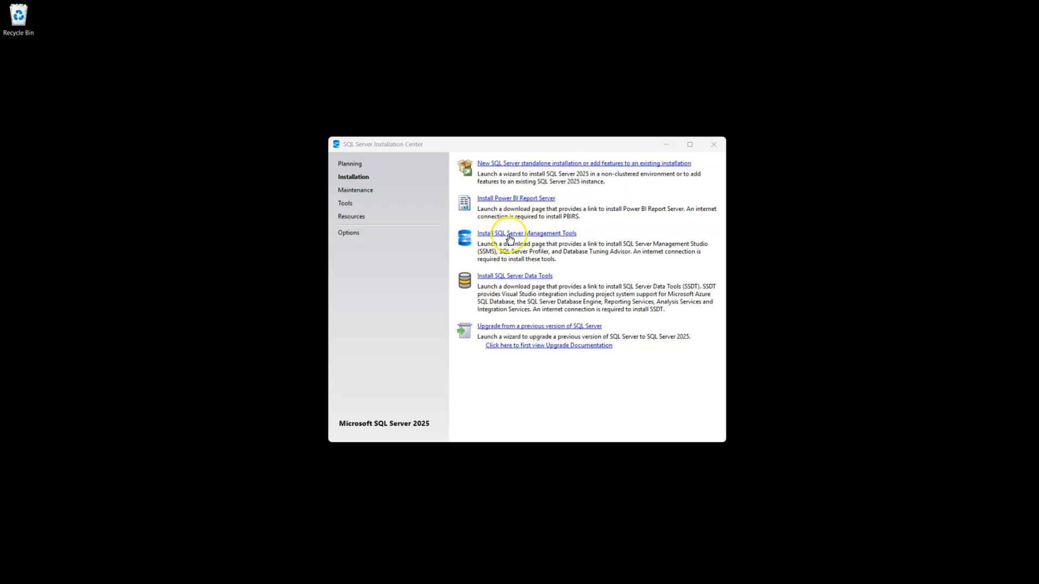
pyautogui.click(572, 237)
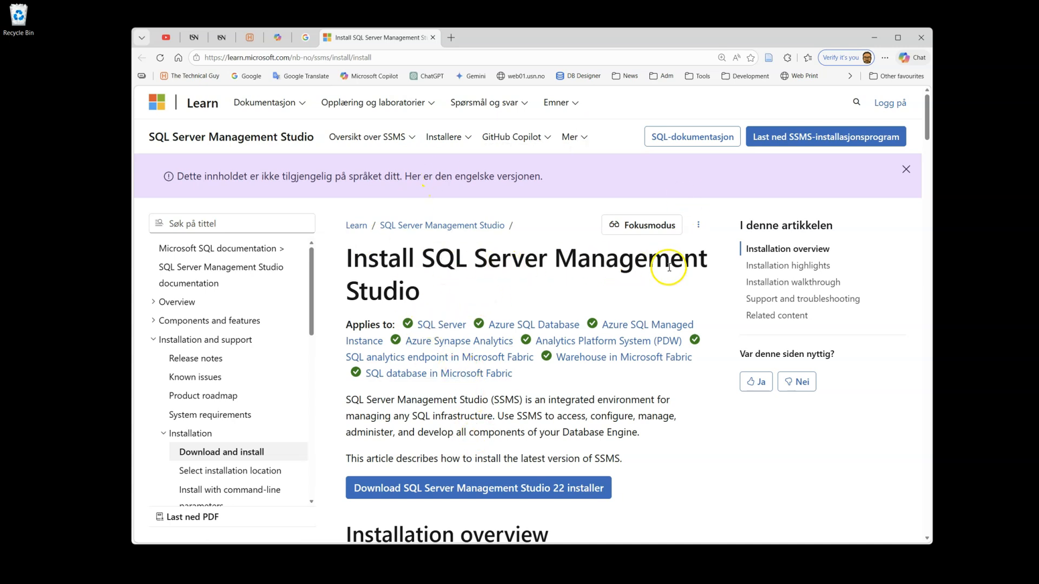
# - Download the SQL Server Management Studio 22 installer and minimize the browser window
pyautogui.scroll(-2, 476, 379)
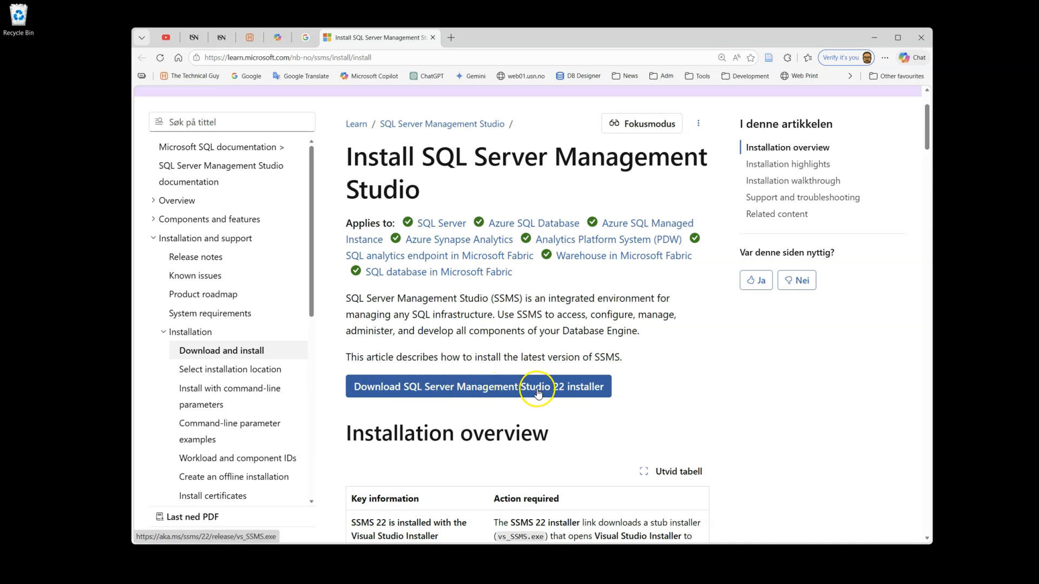
pyautogui.click(491, 394)
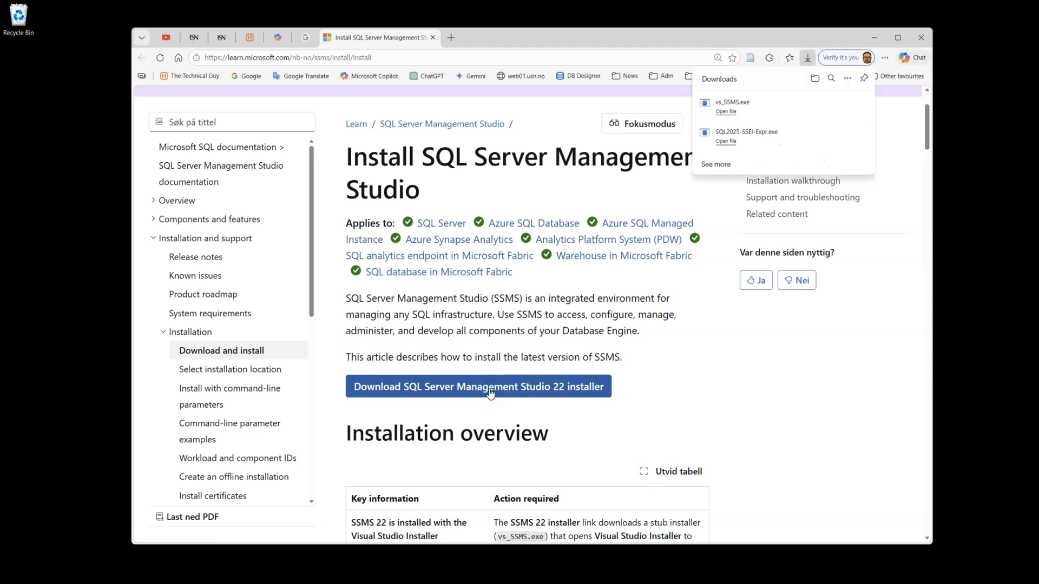
pyautogui.click(877, 41)
# - Run the downloaded vs_SSMS.exe installer from the Downloads folder and minimize the folder window
pyautogui.moveTo(436, 582)
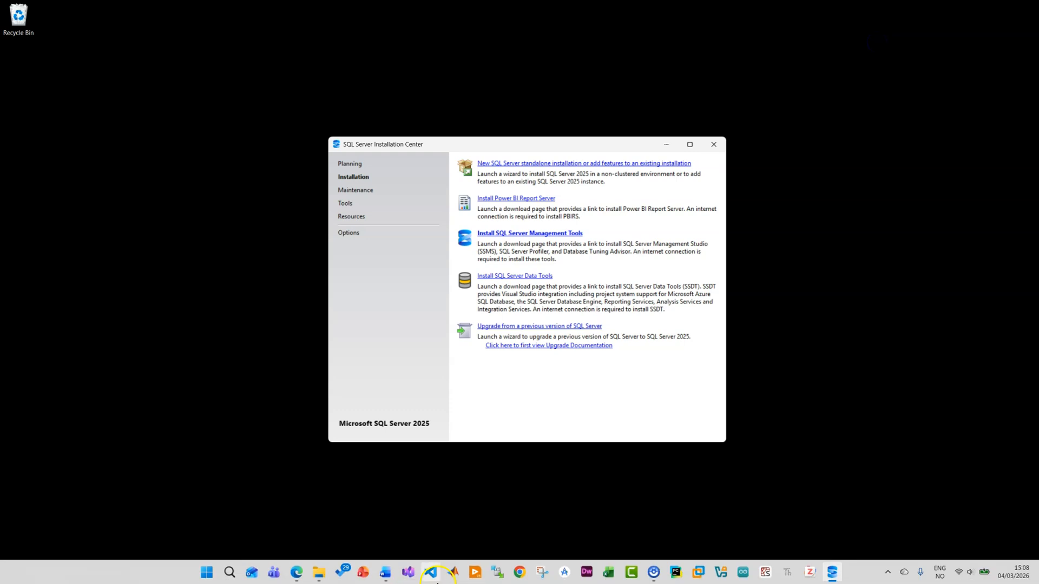
pyautogui.click(319, 572)
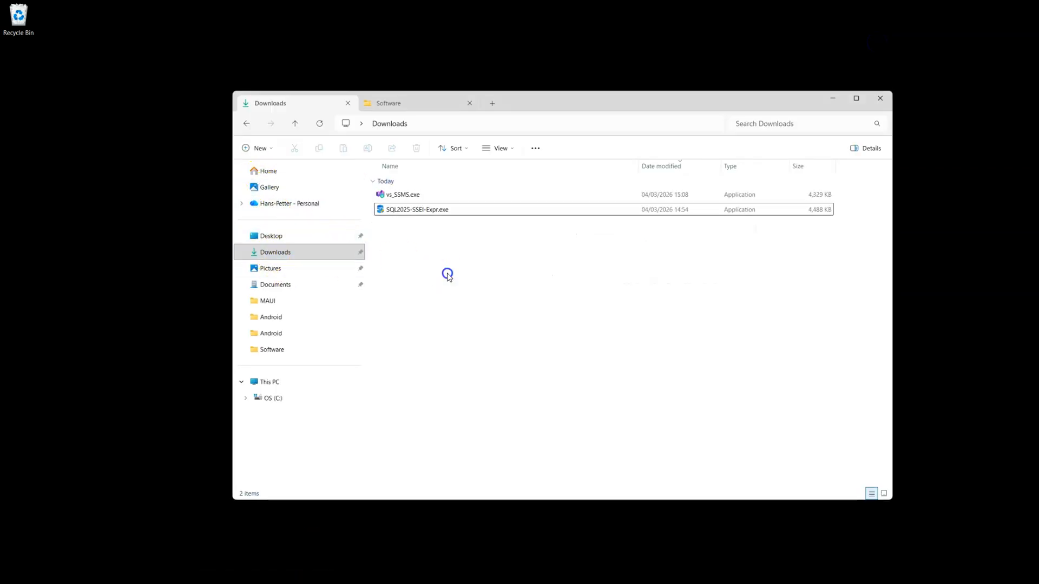
pyautogui.click(457, 289)
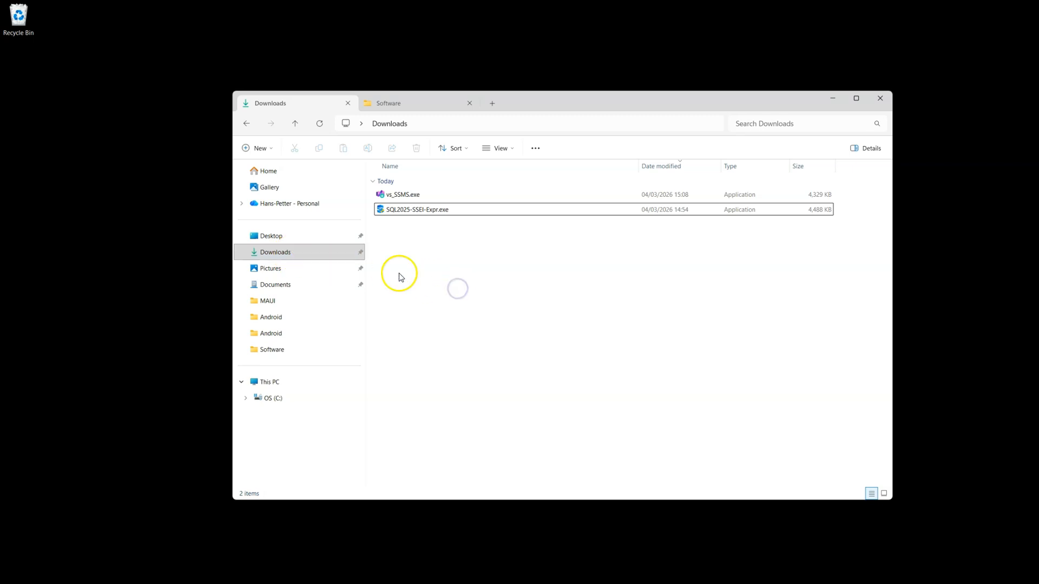
pyautogui.click(401, 194)
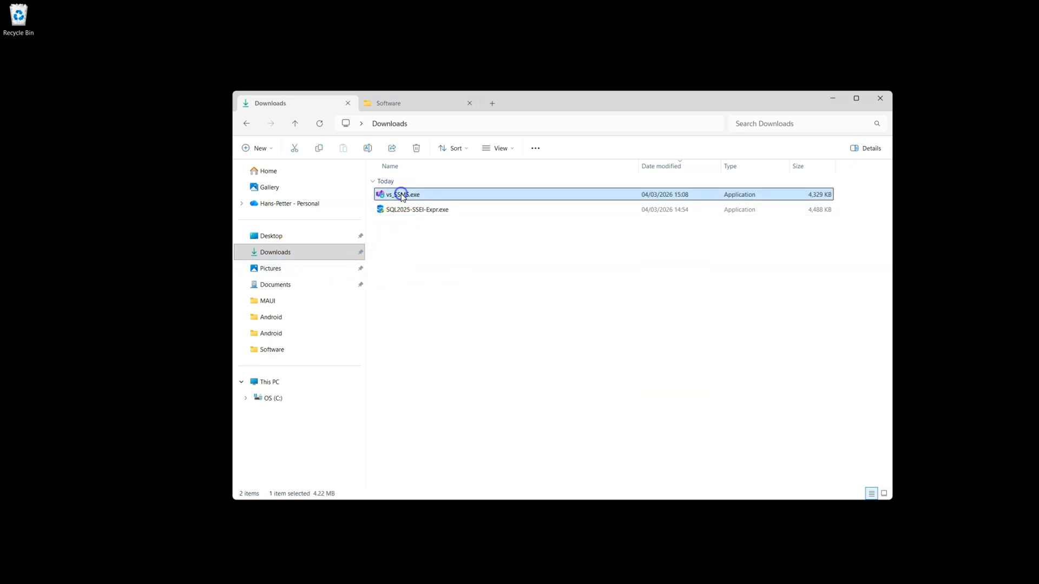
pyautogui.doubleClick(402, 194)
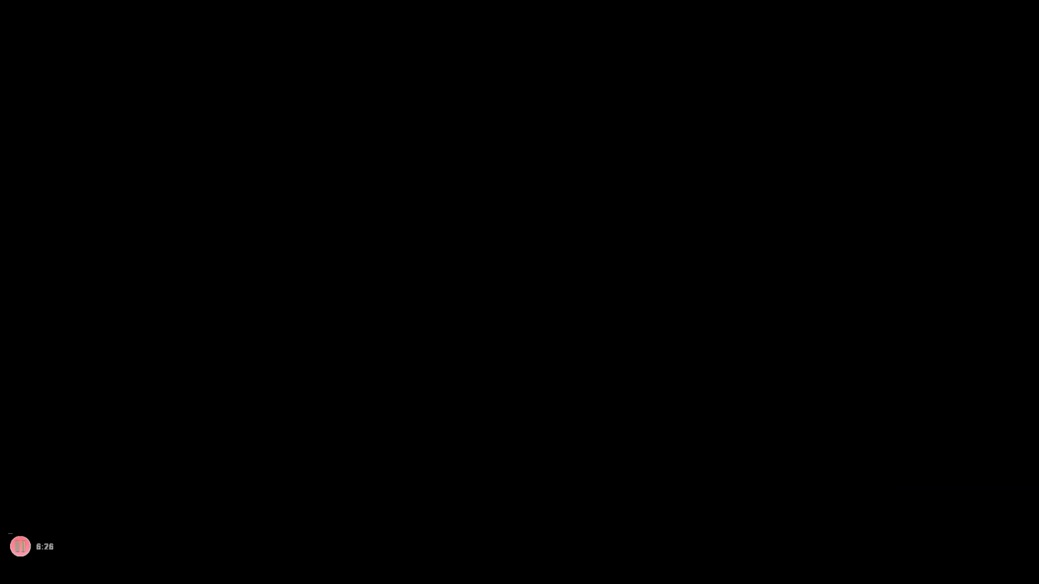
pyautogui.click(459, 375)
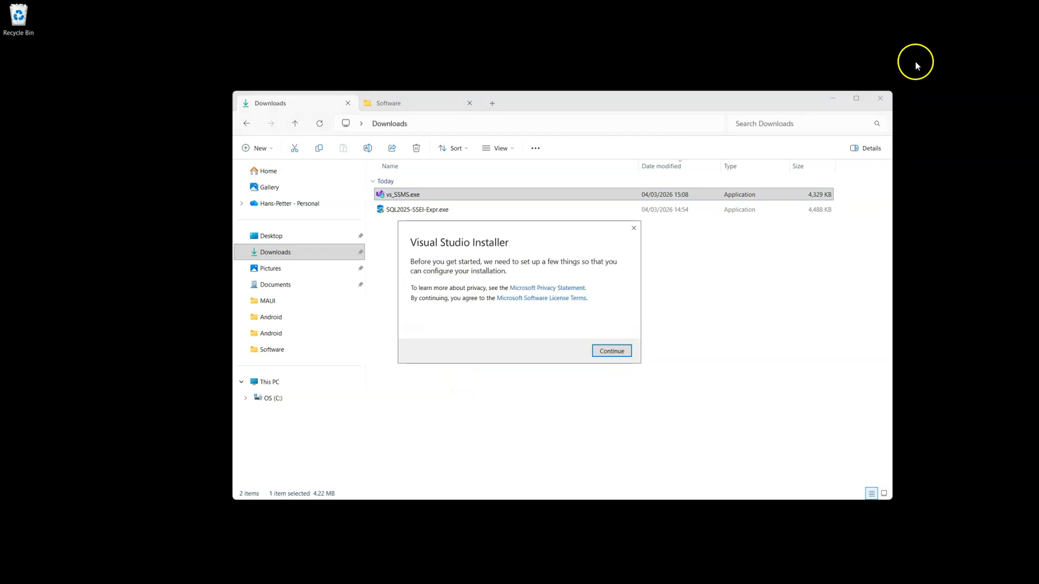
pyautogui.click(832, 97)
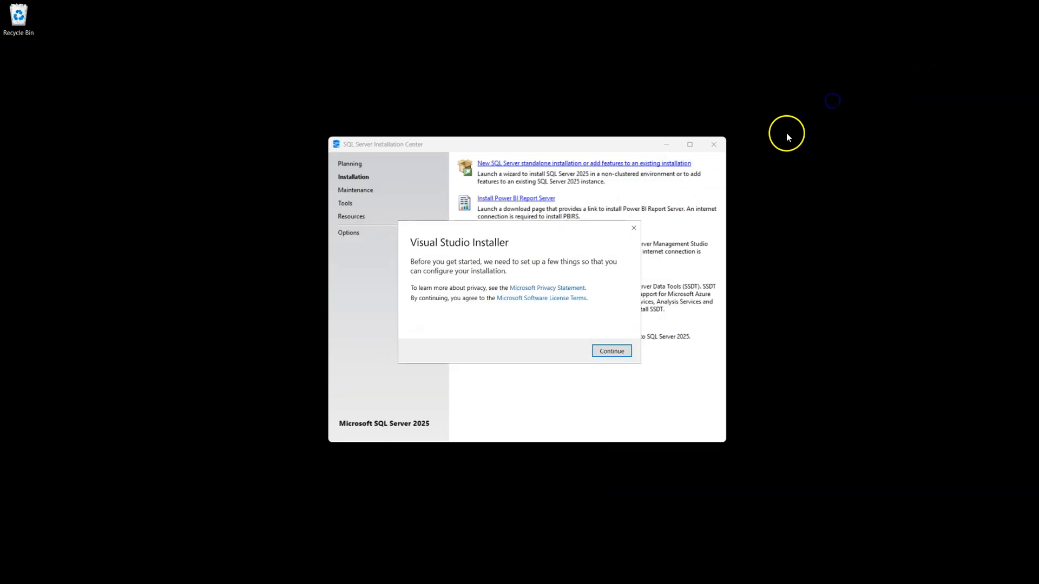
# - Continue past the license notice and install SQL Server Management Studio 22 with the AI Assistance and Code tools workloads
pyautogui.click(620, 351)
pyautogui.click(615, 352)
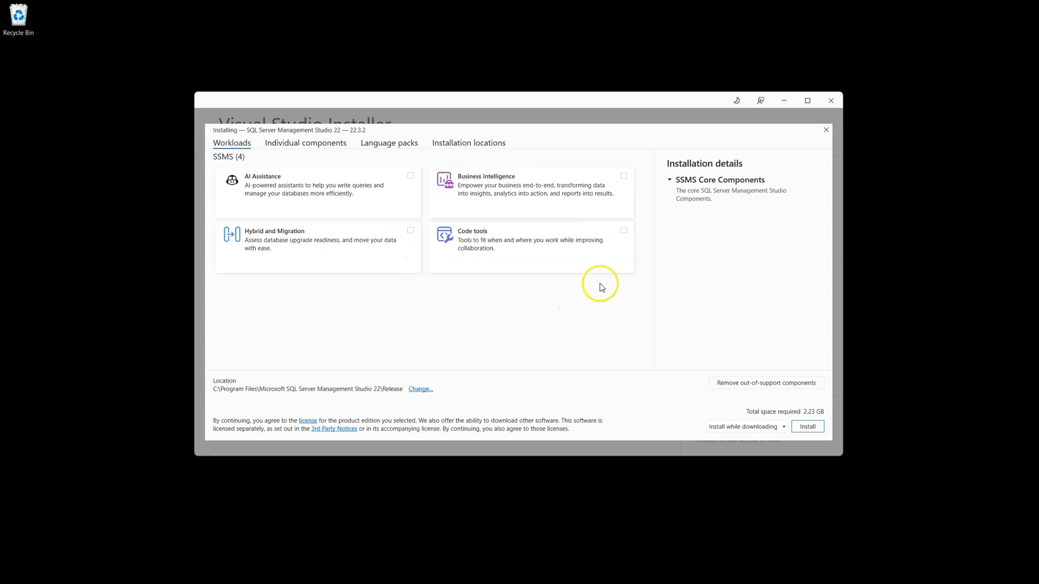
pyautogui.click(410, 177)
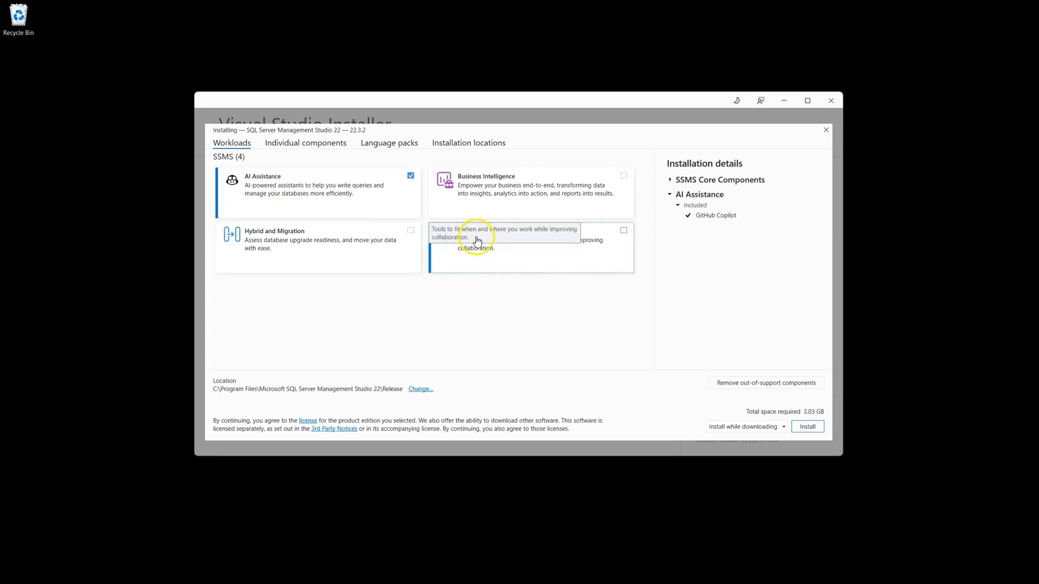
pyautogui.click(624, 231)
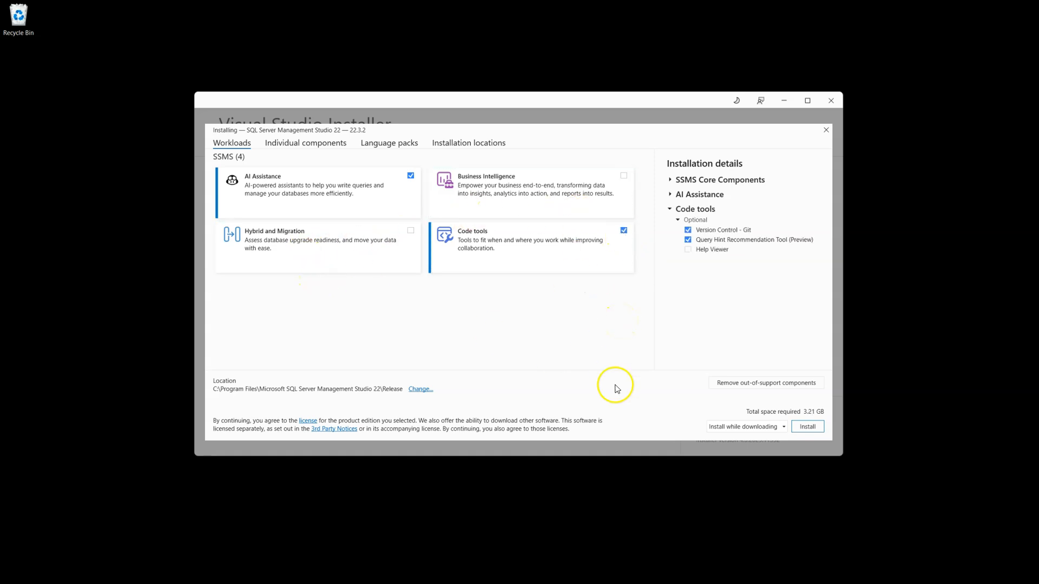
pyautogui.click(805, 431)
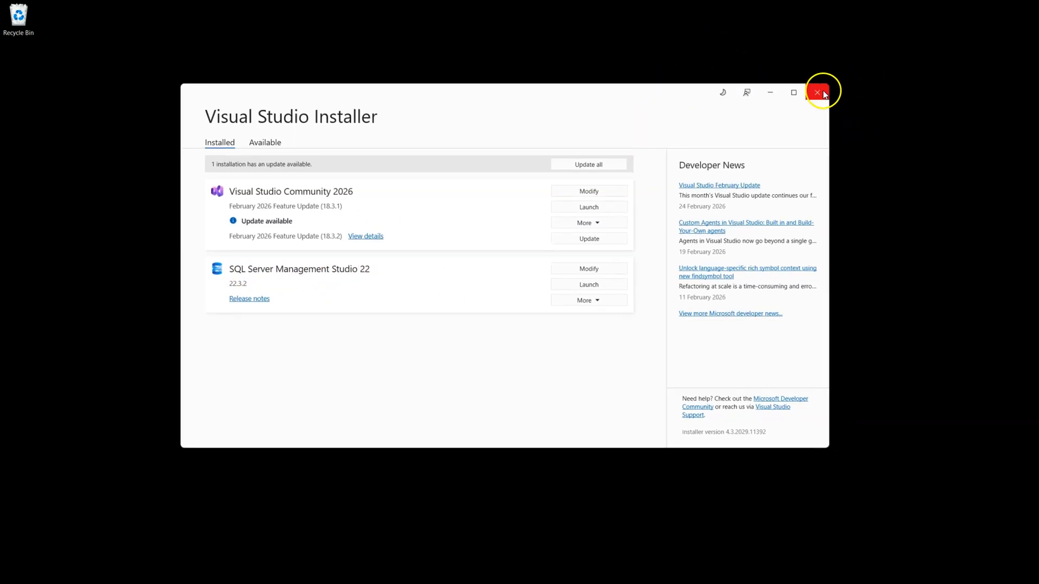
# - Close the Visual Studio Installer and the SQL Server Installation Center
pyautogui.click(817, 92)
pyautogui.moveTo(493, 139)
pyautogui.mouseDown()
pyautogui.moveTo(487, 145)
pyautogui.moveTo(504, 144)
pyautogui.mouseUp()
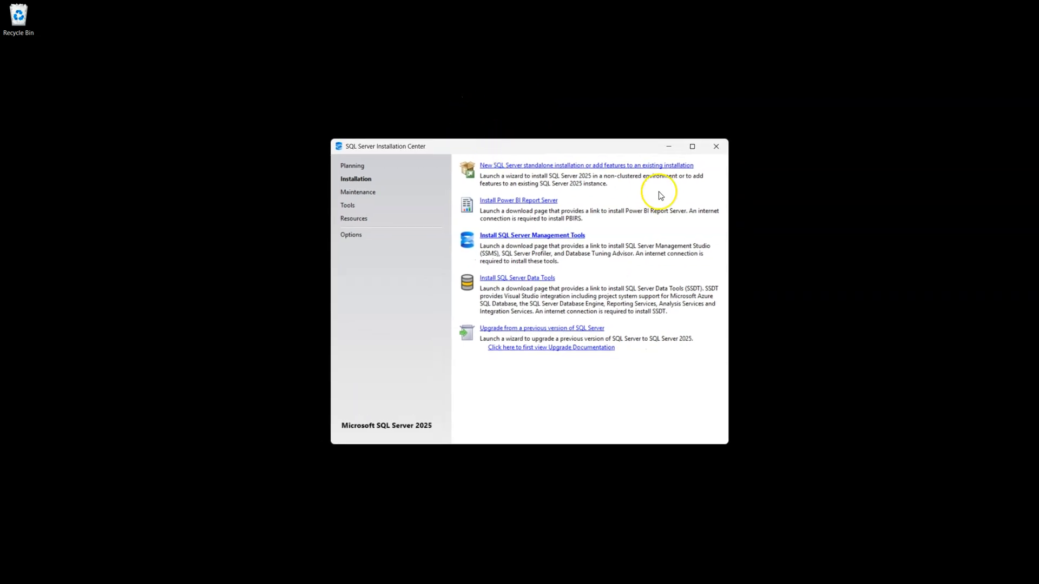
pyautogui.click(725, 146)
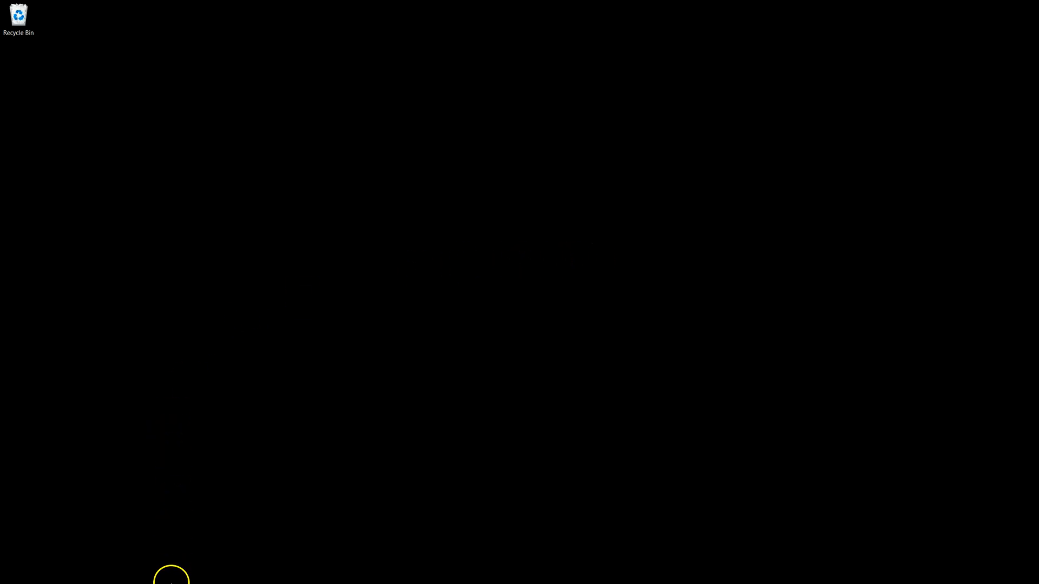
# - Find and launch SQL Server Management Studio 22, and skip signing in with an account
pyautogui.moveTo(176, 581)
pyautogui.click(216, 573)
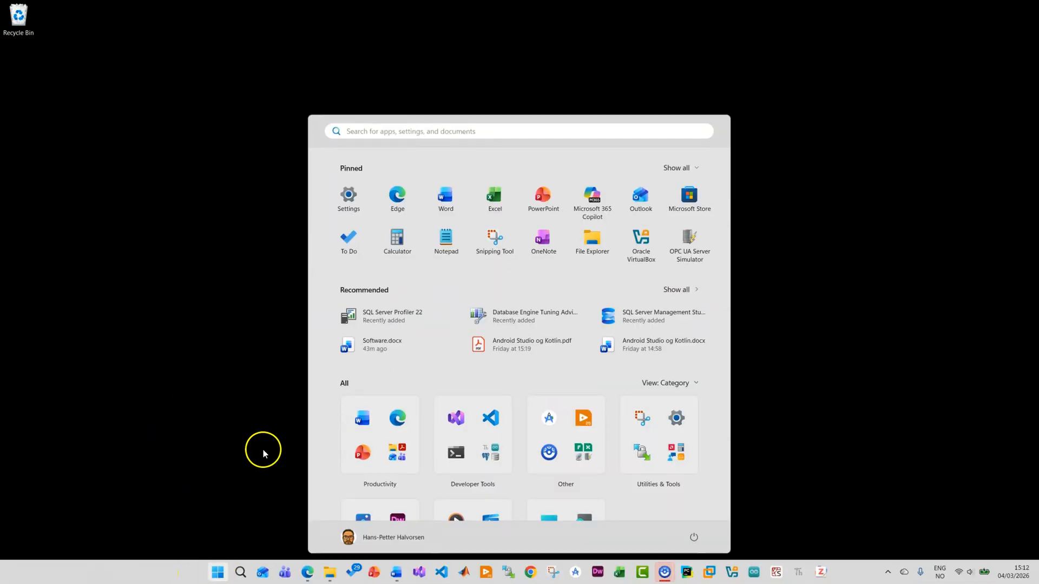
pyautogui.write('SQ')
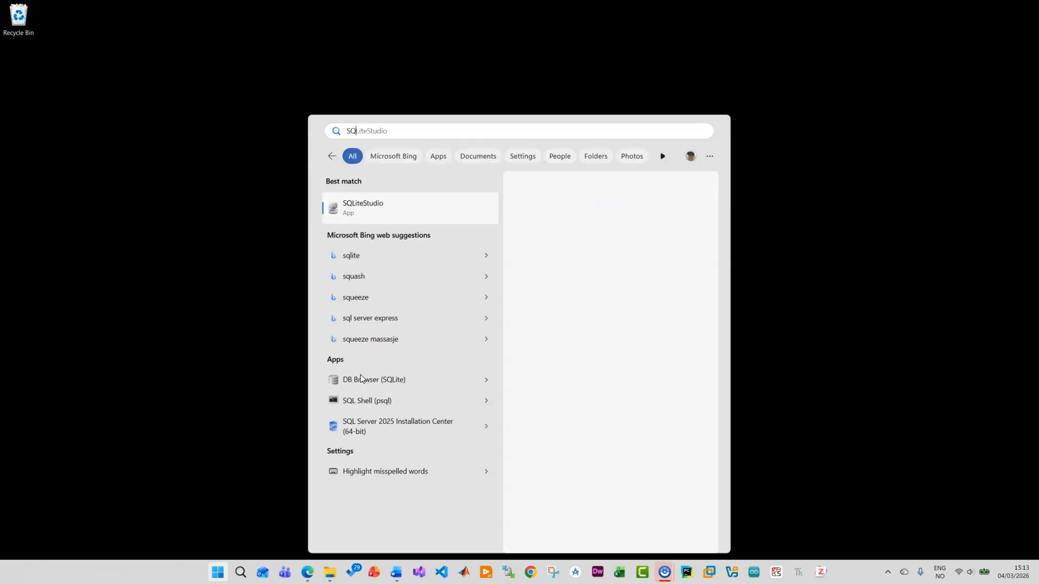
pyautogui.write('L Server')
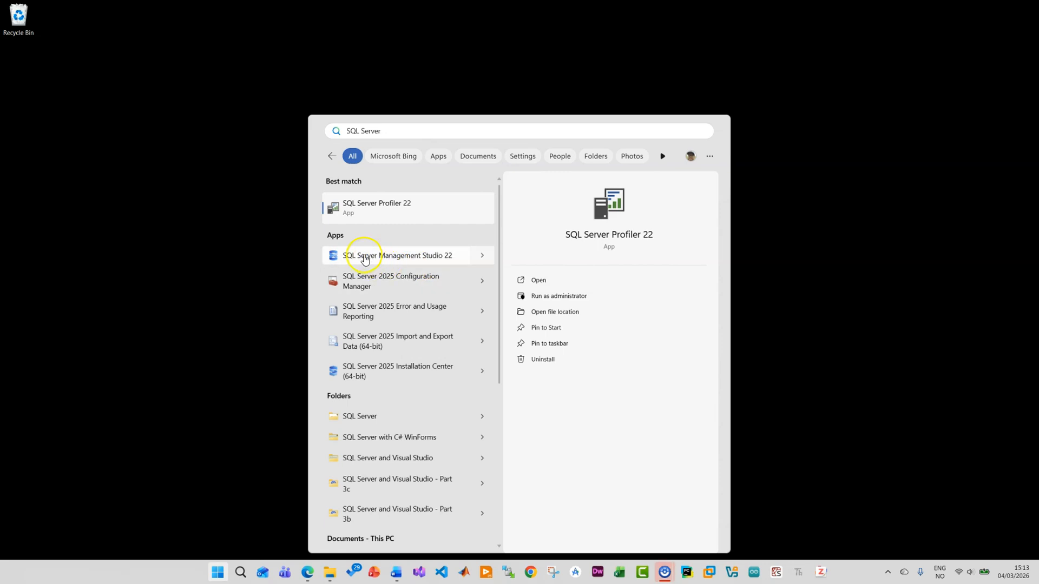
pyautogui.click(417, 259)
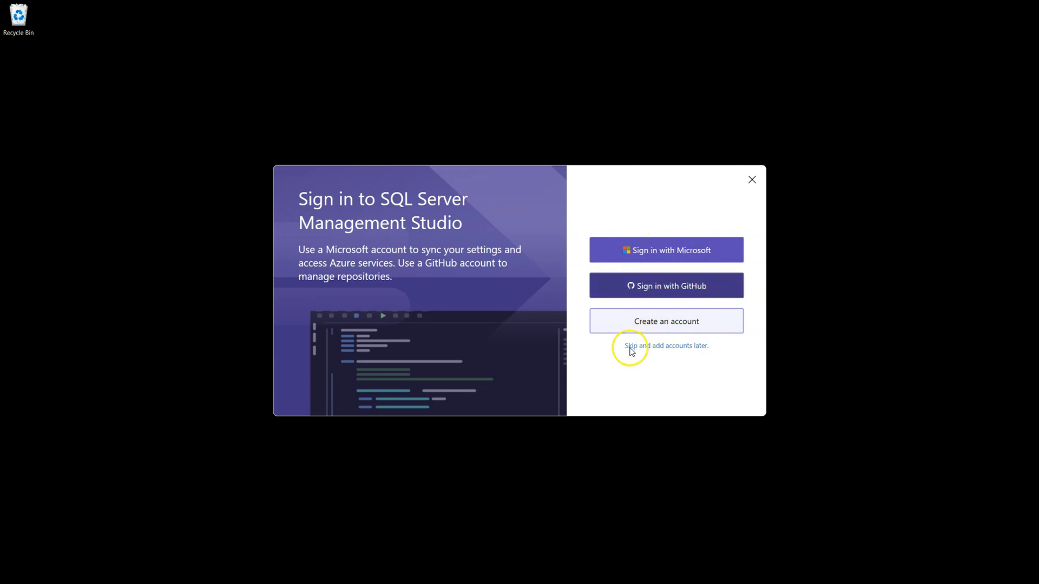
pyautogui.click(681, 347)
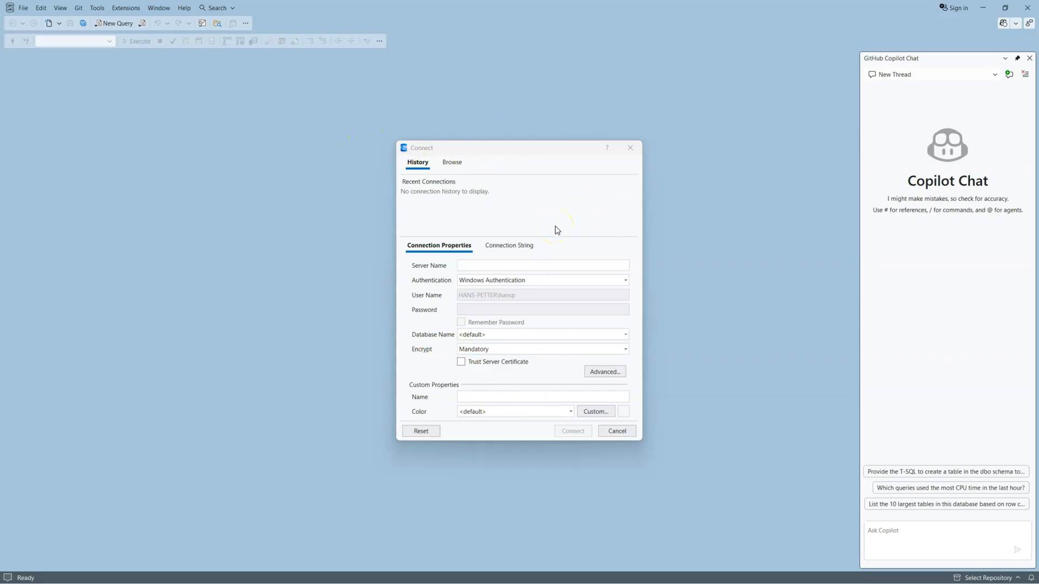
# - Enter SQLEXPRESS as the server name in the connection properties
pyautogui.click(568, 229)
pyautogui.click(470, 266)
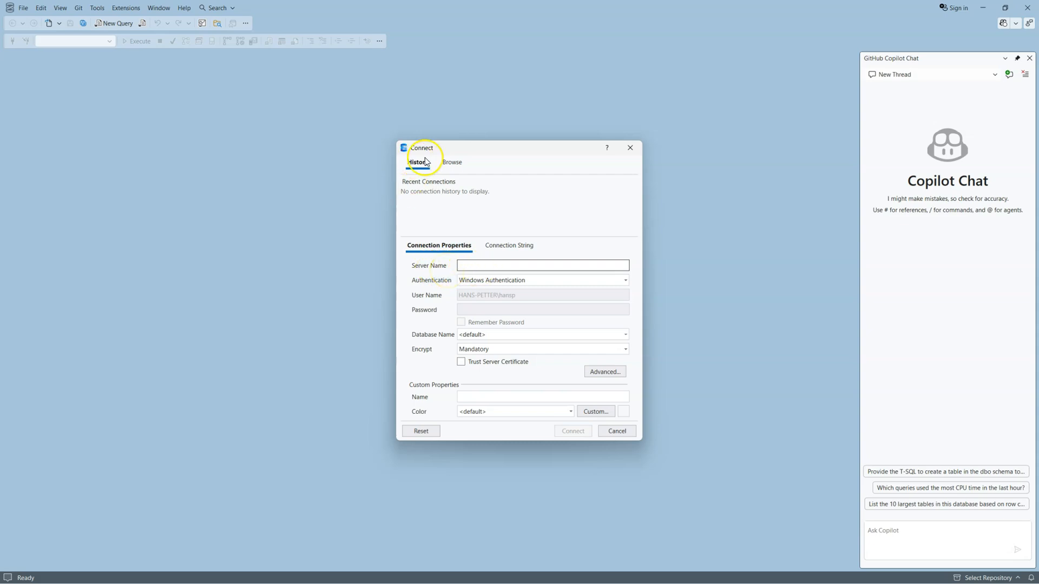
pyautogui.click(456, 164)
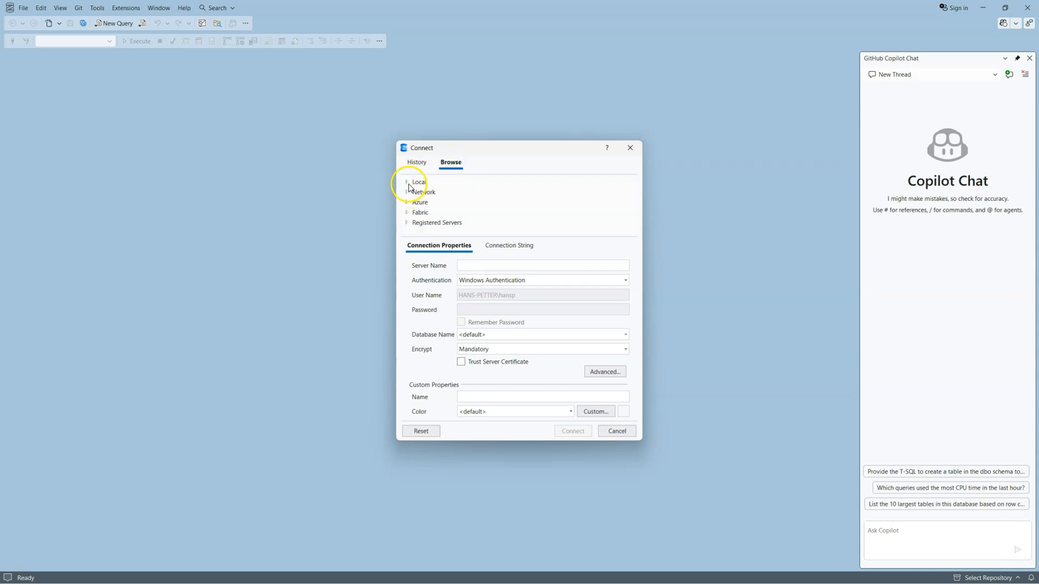
pyautogui.click(416, 165)
pyautogui.click(474, 264)
pyautogui.write('SQLEXPRESS')
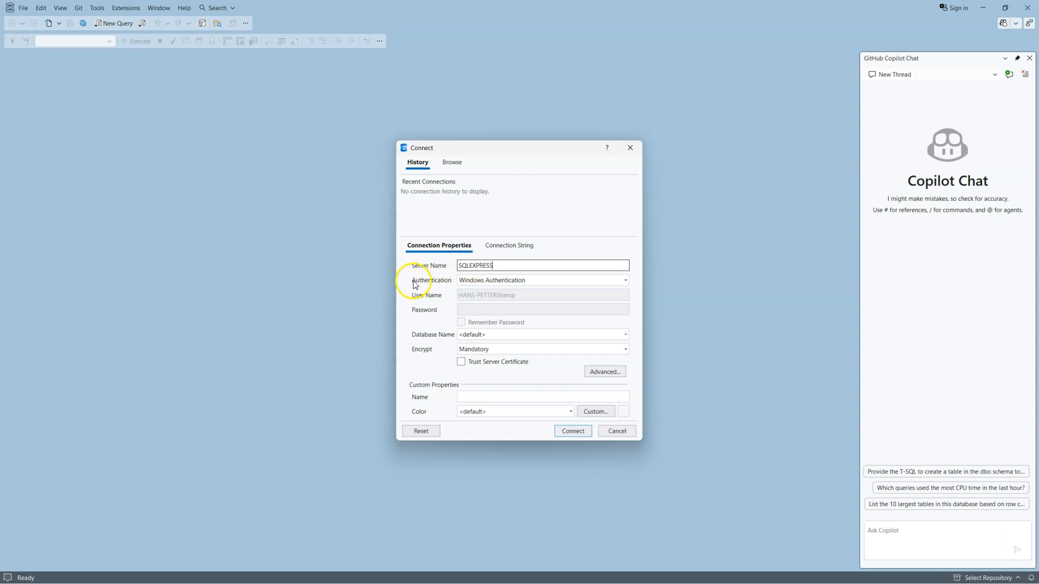
# - Set the authentication to SQL Server Authentication with the user name sa and enter the account password
pyautogui.click(624, 280)
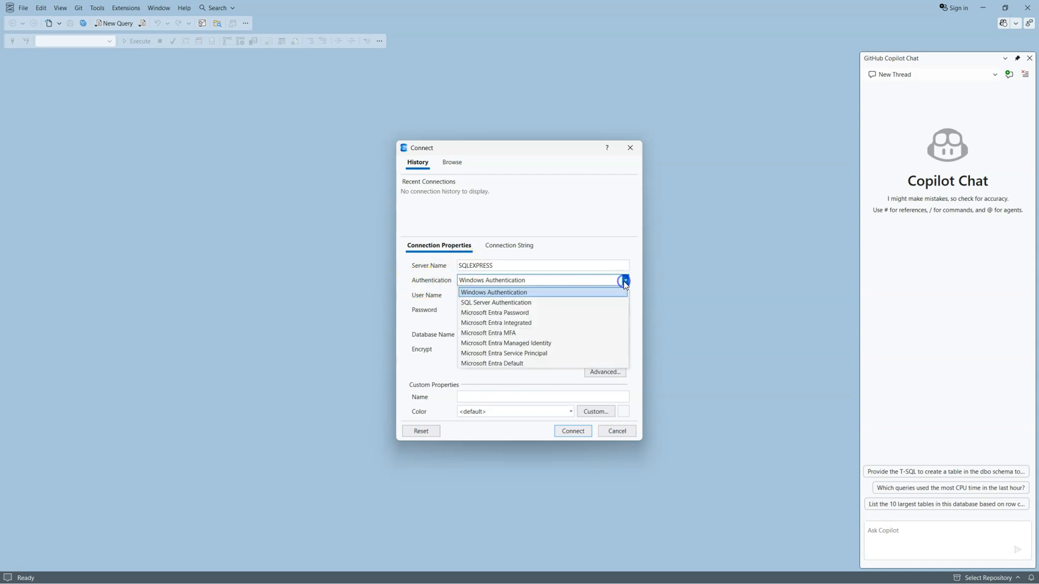
pyautogui.click(511, 293)
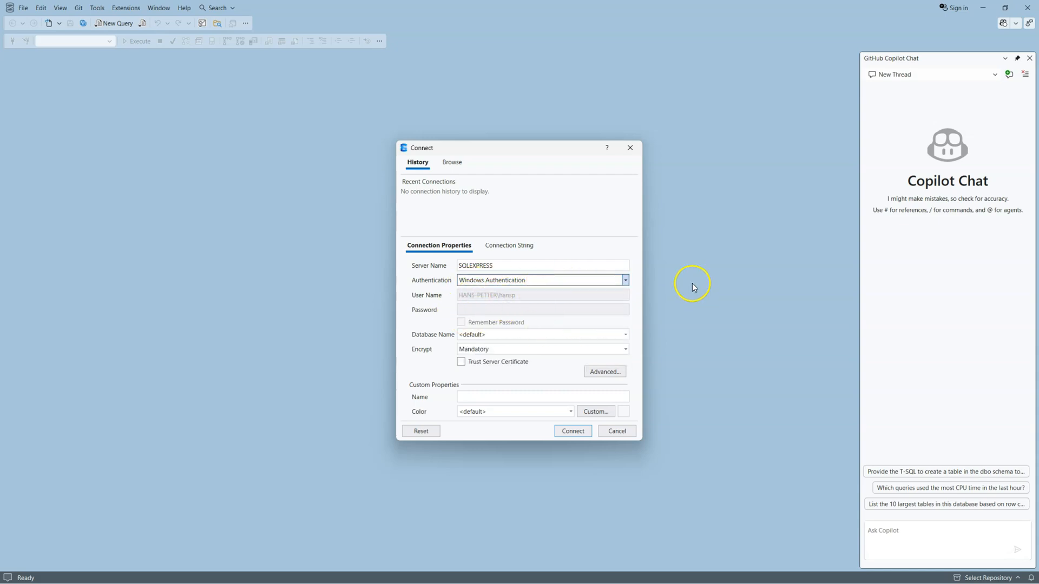
pyautogui.click(625, 280)
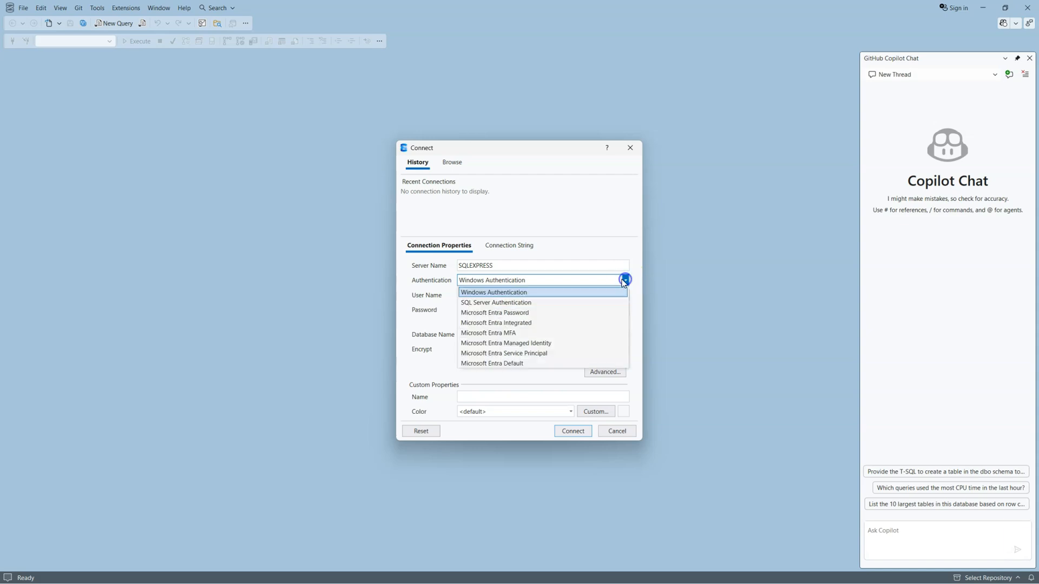
pyautogui.click(487, 303)
pyautogui.click(479, 297)
pyautogui.write('sa')
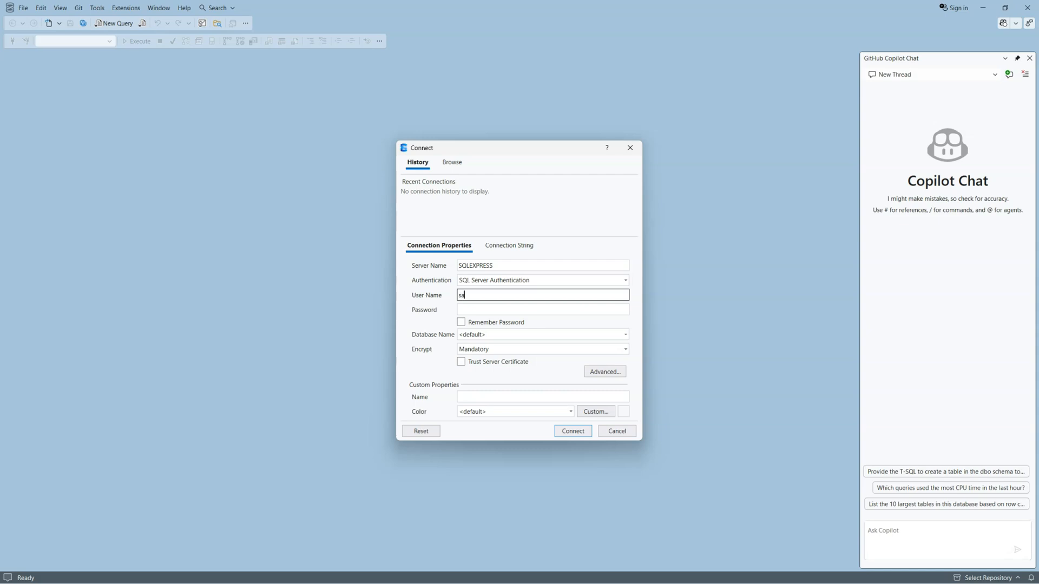
pyautogui.click(490, 309)
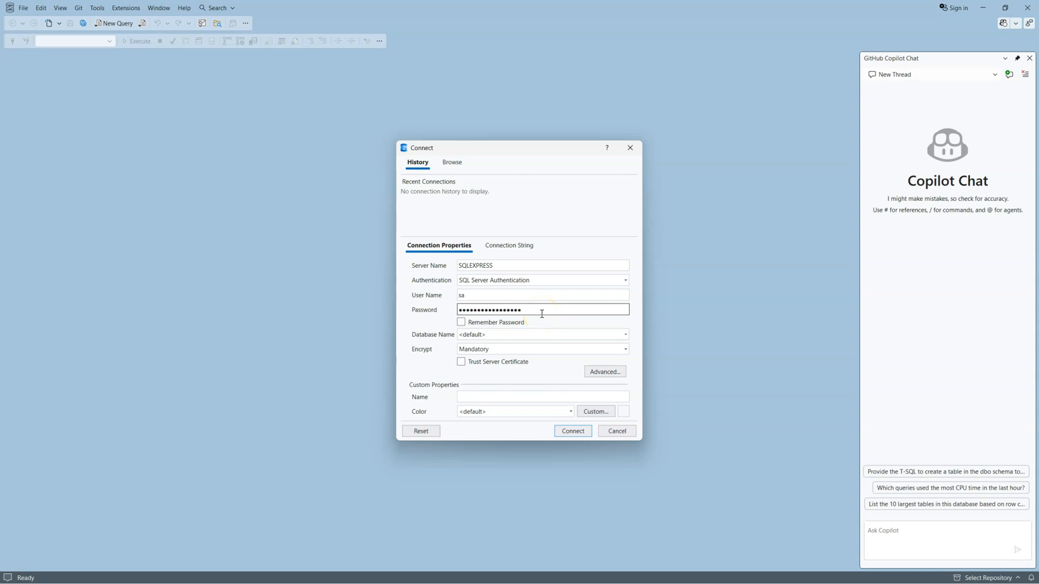
# - Enable Remember Password and Trust Server Certificate, and start connecting to the server
pyautogui.click(461, 324)
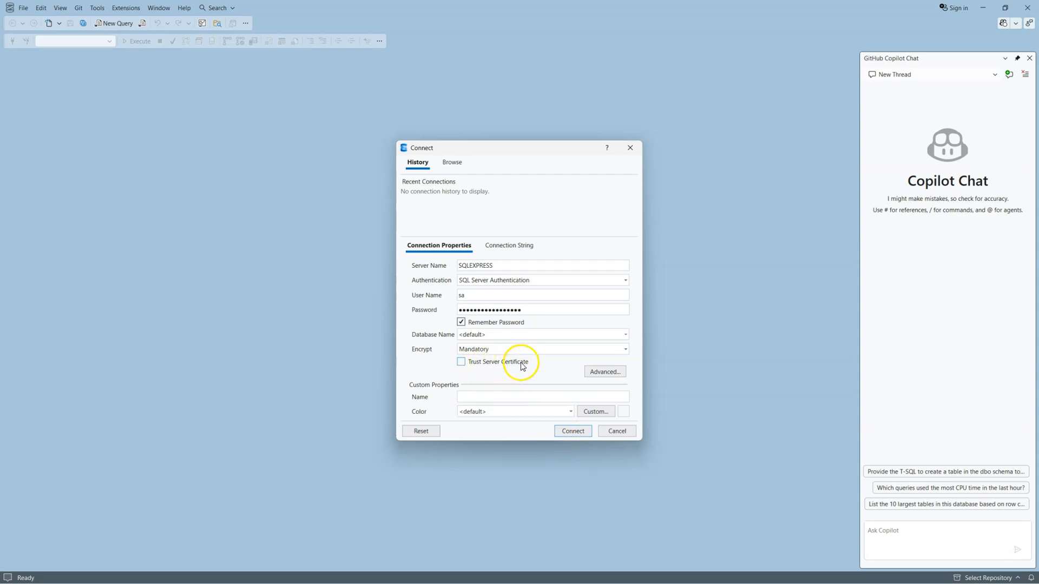
pyautogui.click(461, 362)
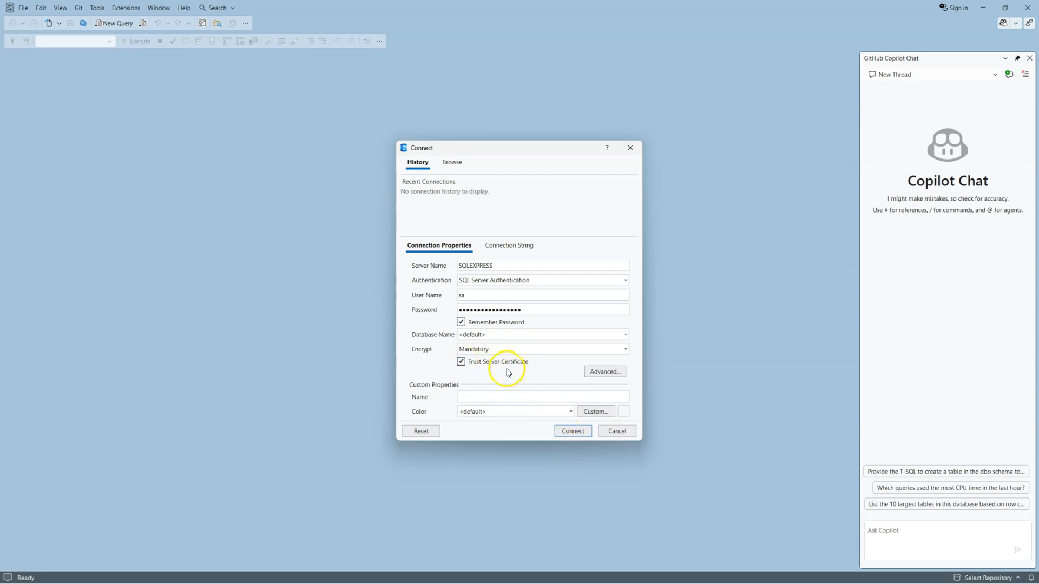
pyautogui.click(570, 436)
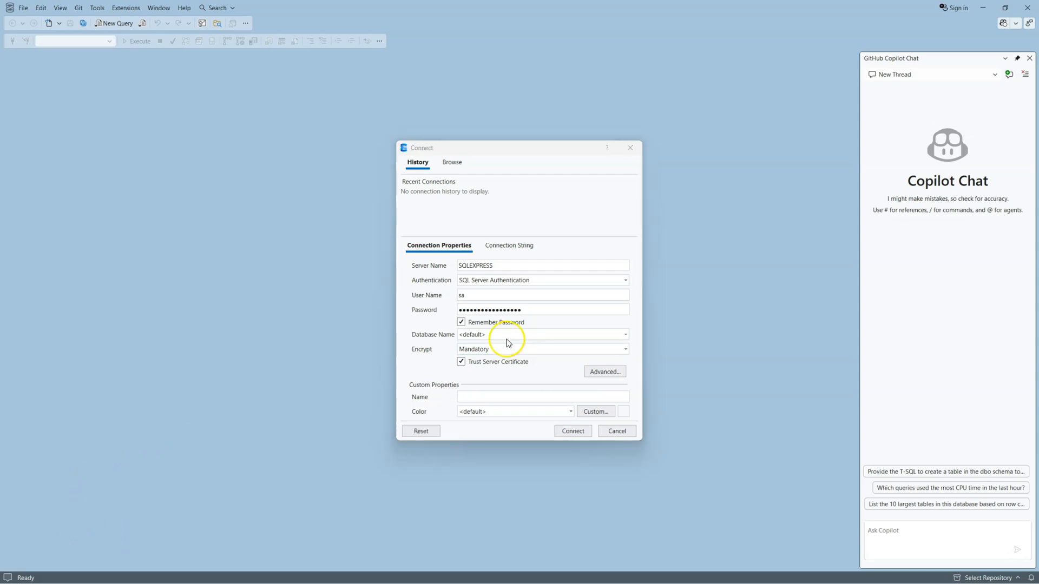
# - Set the connection's encryption to Optional and try connecting to the server again
pyautogui.click(623, 348)
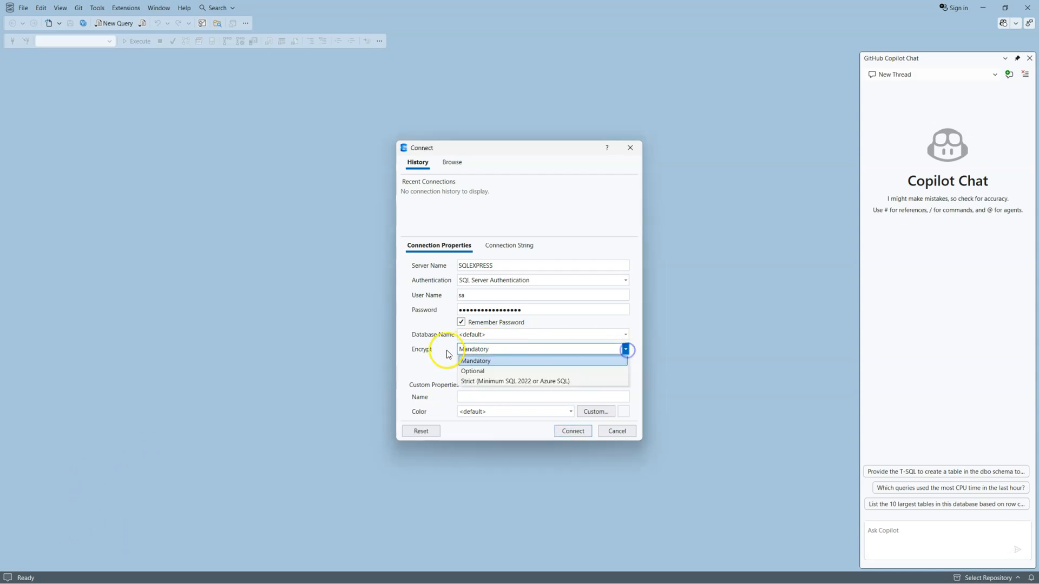
pyautogui.click(478, 371)
pyautogui.click(577, 433)
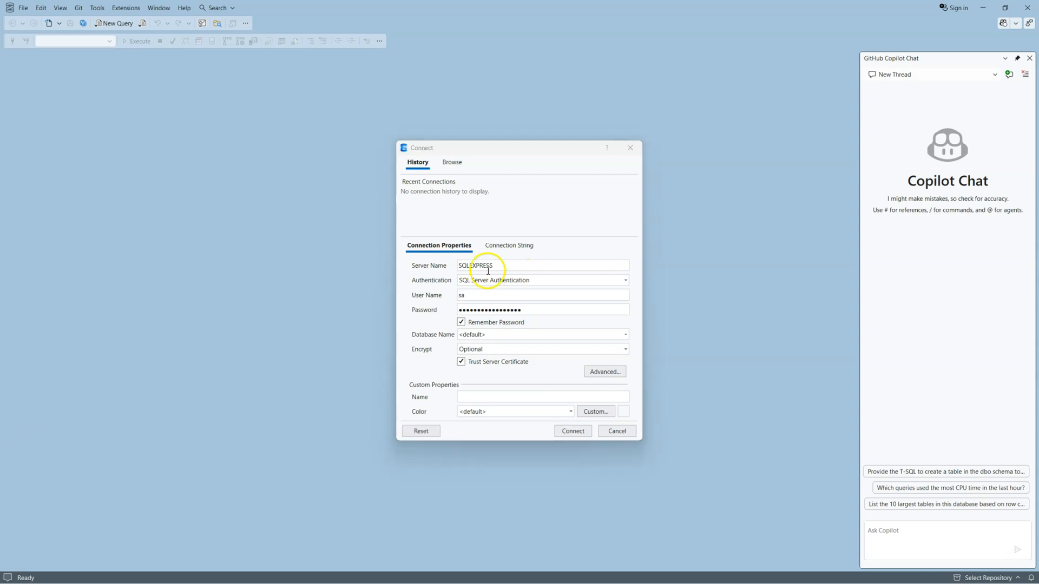
# - Look up the local servers, enter the server name as the computer name followed by \SQLEXPRESS, and connect
pyautogui.click(455, 164)
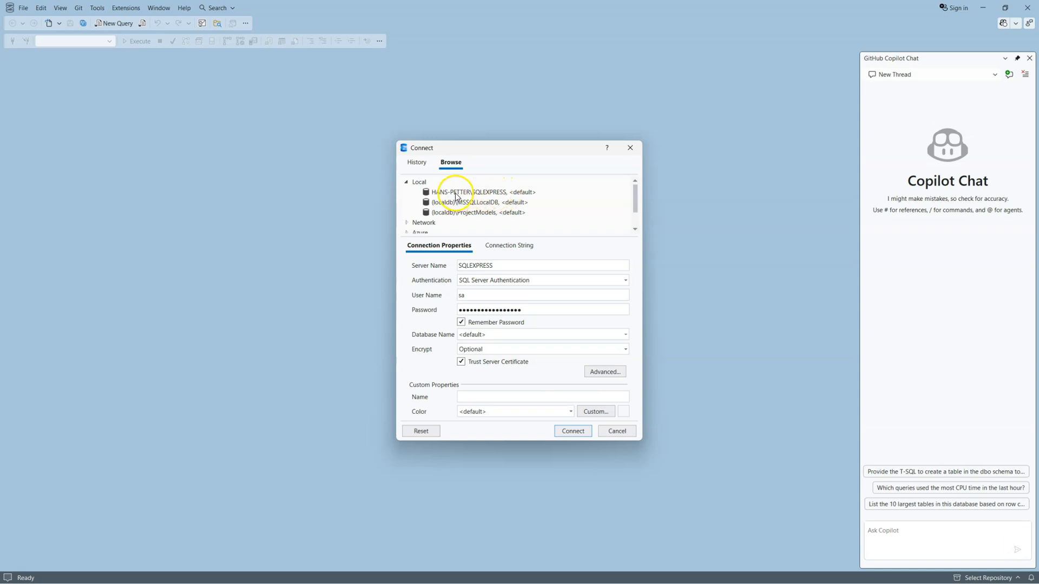
pyautogui.click(461, 265)
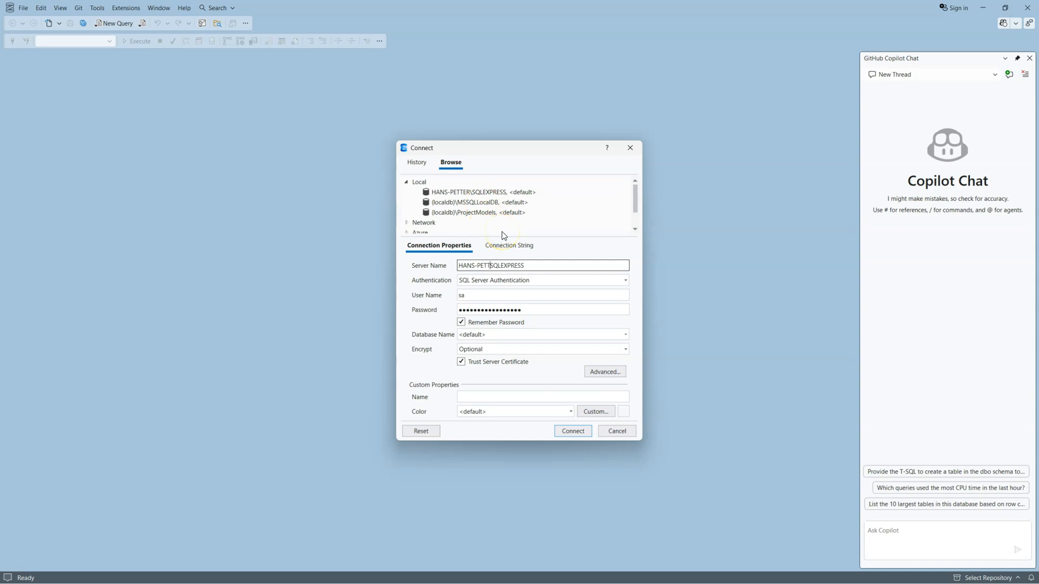
pyautogui.click(557, 265)
pyautogui.moveTo(563, 265); pyautogui.dragTo(473, 265)
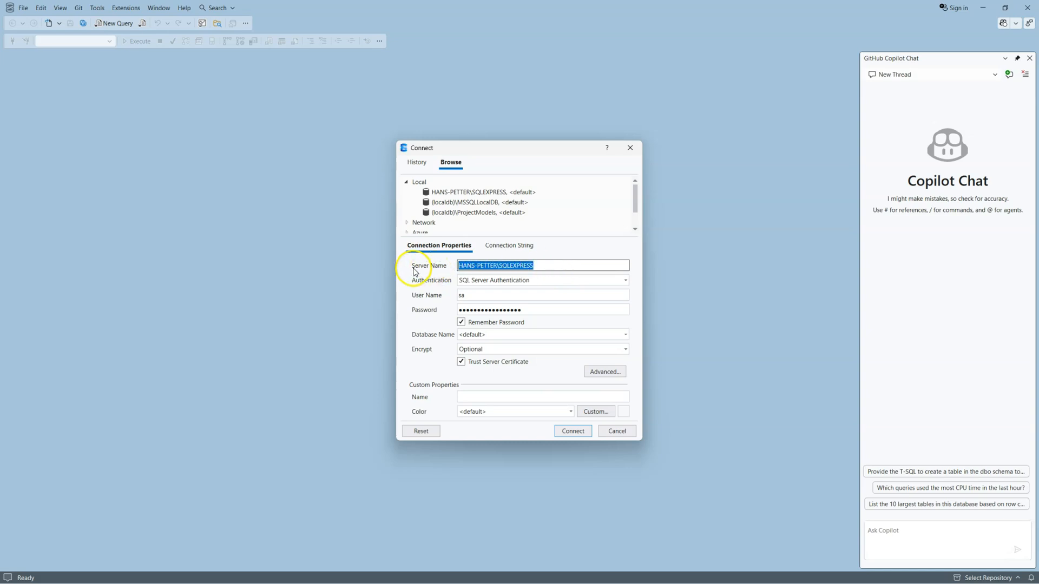
pyautogui.click(491, 265)
pyautogui.moveTo(489, 265); pyautogui.dragTo(445, 265)
pyautogui.moveTo(543, 266); pyautogui.dragTo(521, 266)
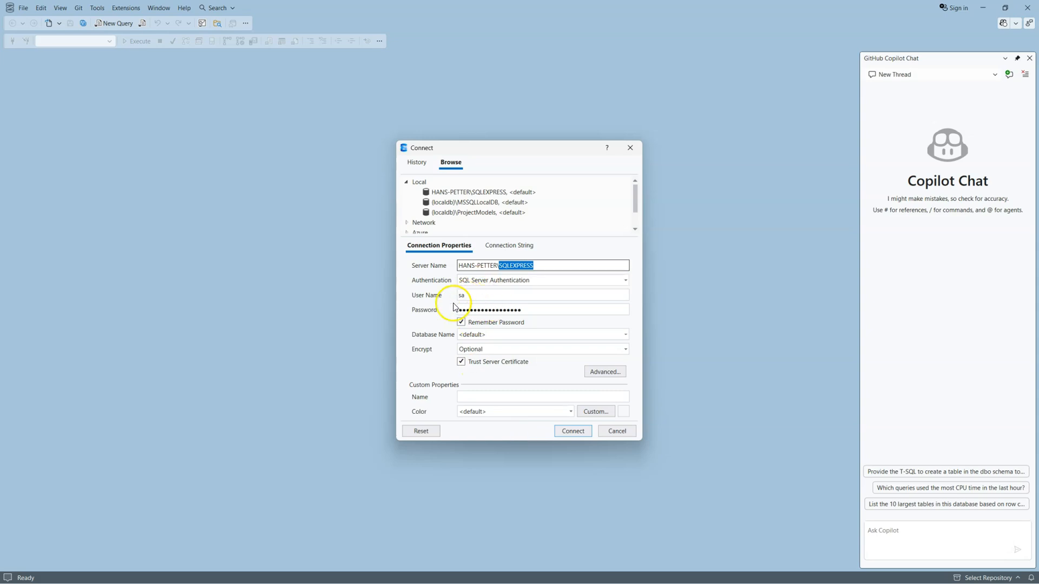
pyautogui.click(581, 431)
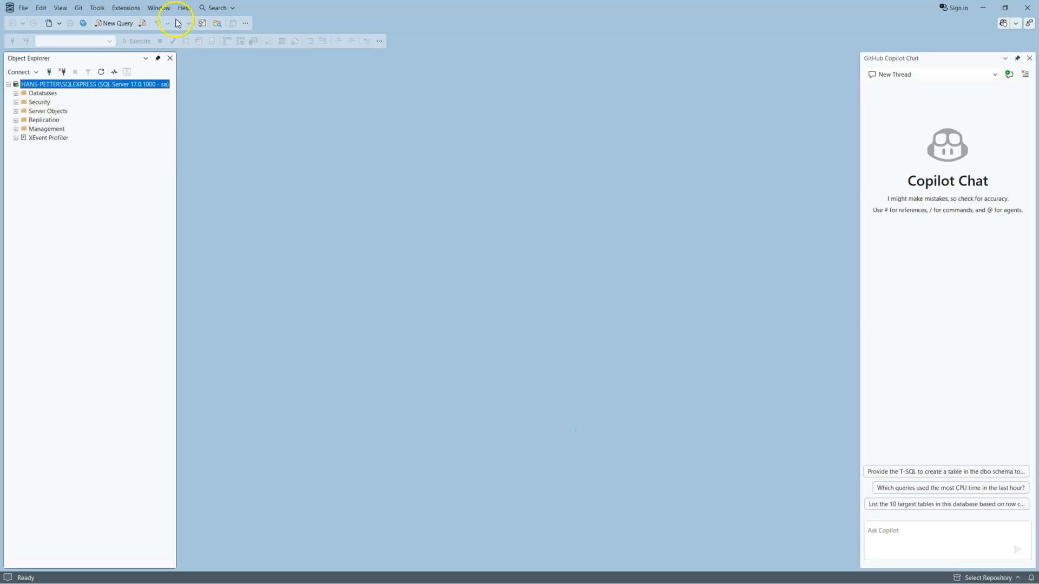
# - Examine the server's Databases folder, including the system databases and database snapshots
pyautogui.click(16, 94)
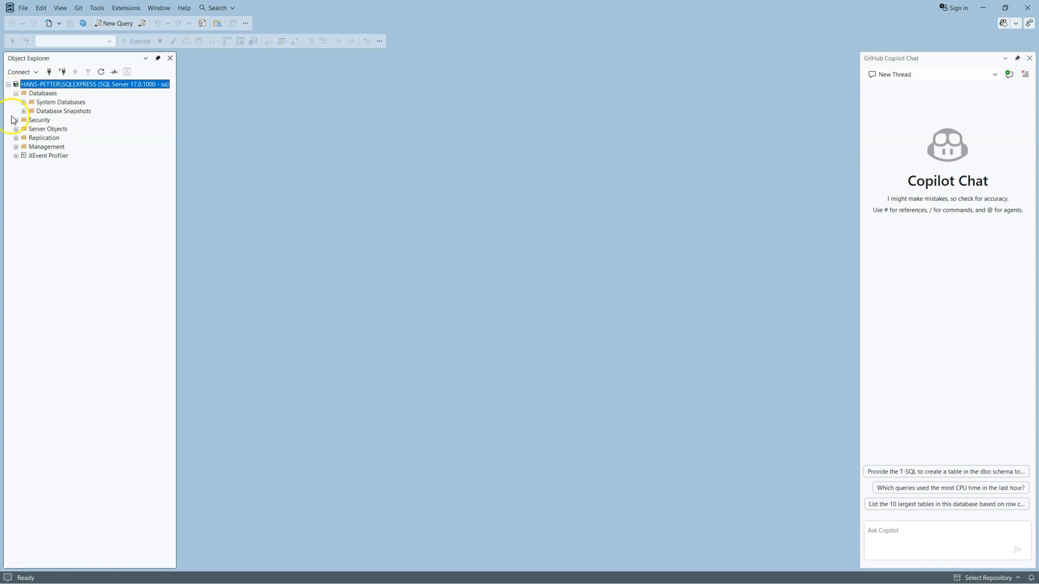
pyautogui.click(43, 94)
pyautogui.click(24, 102)
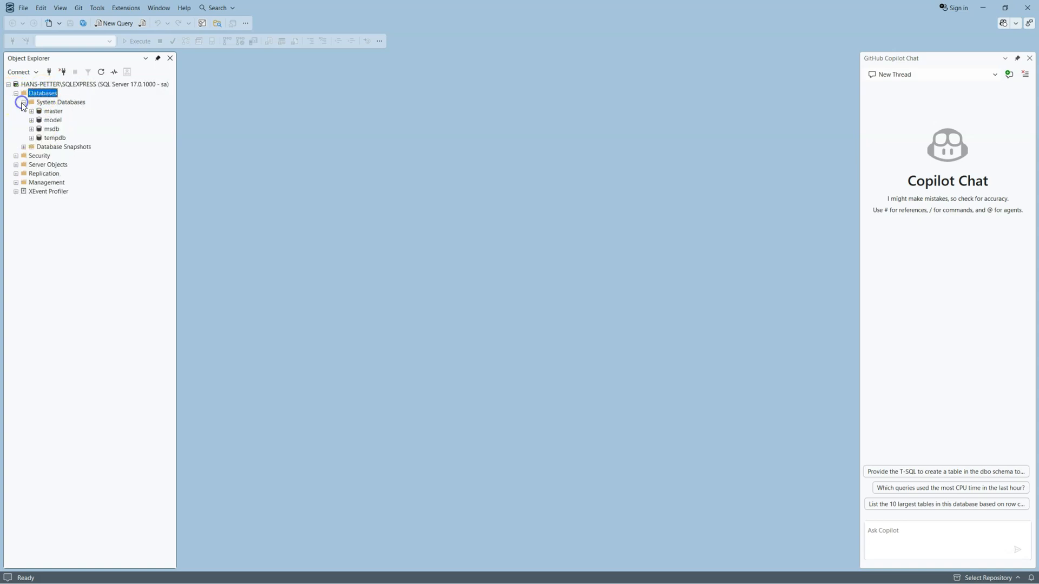
pyautogui.click(22, 147)
pyautogui.click(24, 103)
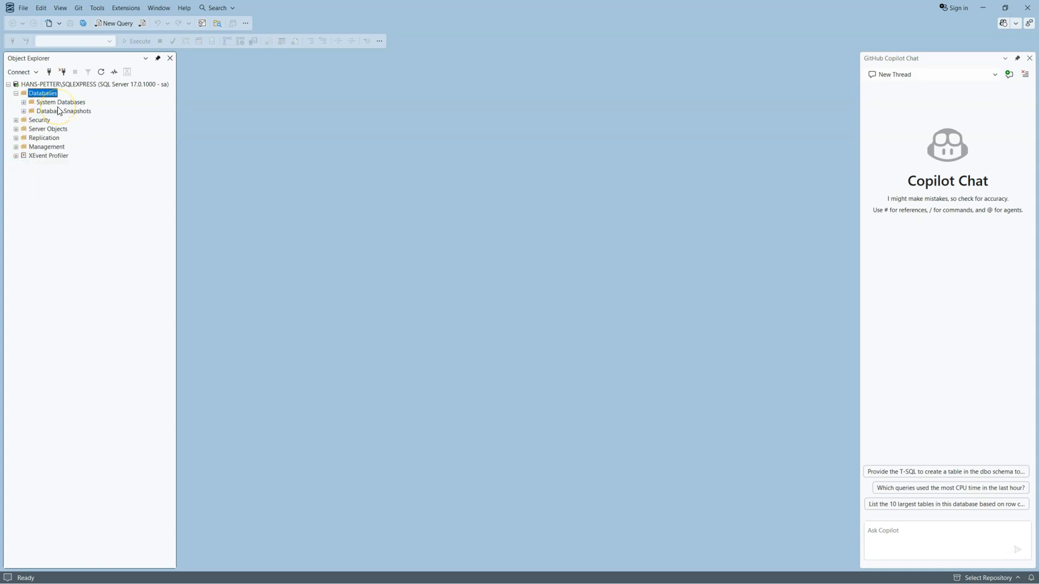
# - Create a new database named MEASUREMENTSYSTEM with the default owner and file settings
pyautogui.click(48, 95)
pyautogui.rightClick(48, 94)
pyautogui.click(70, 101)
pyautogui.click(550, 170)
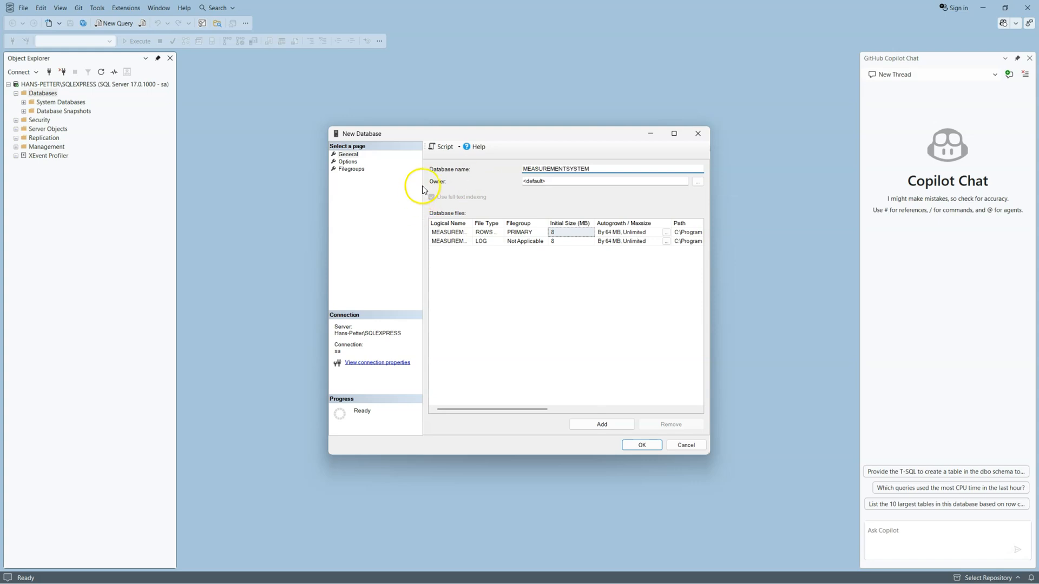
pyautogui.moveTo(523, 169); pyautogui.dragTo(593, 169)
pyautogui.click(609, 169)
pyautogui.click(644, 446)
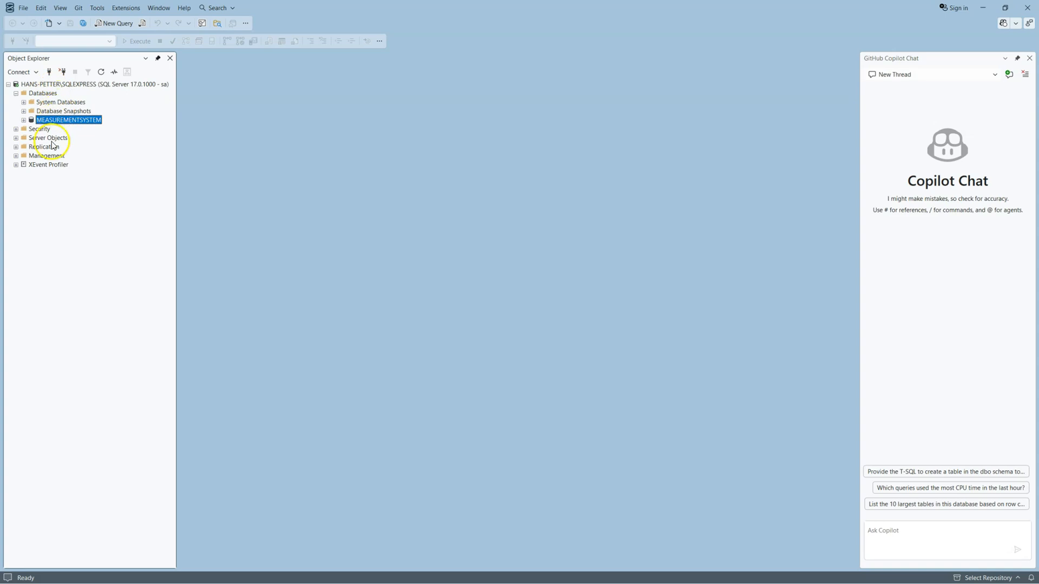
# - Expand the Tables folder of the MEASUREMENTSYSTEM database and open a blank SQL query for it
pyautogui.click(23, 120)
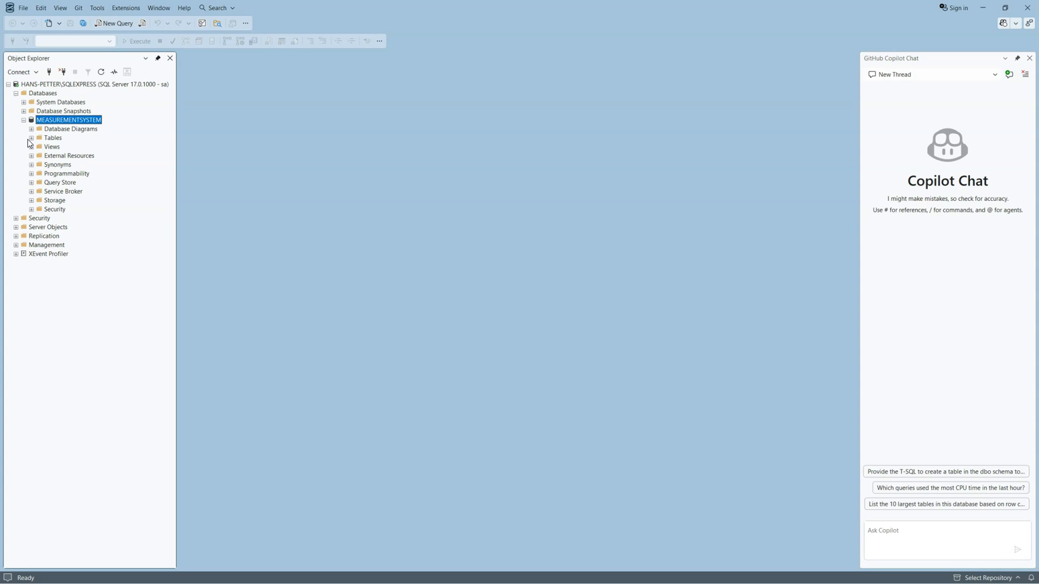
pyautogui.click(31, 139)
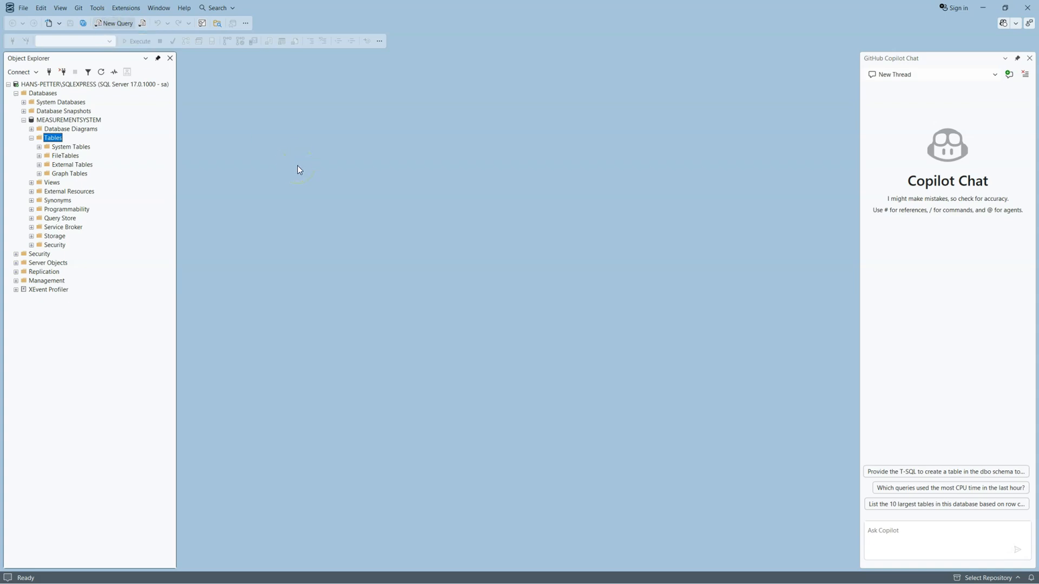
pyautogui.hotkey('ctrl', 'n')
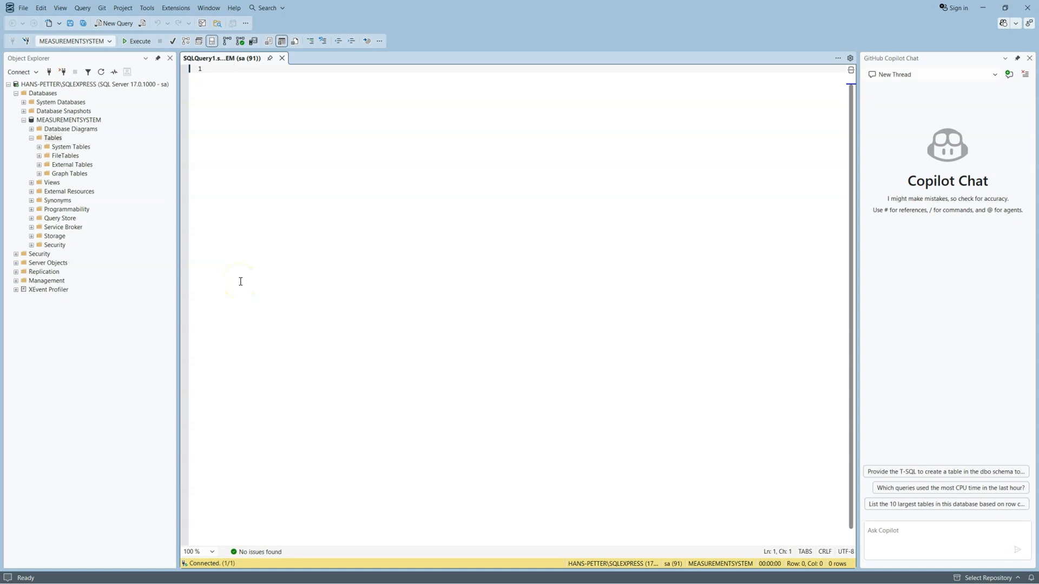
pyautogui.click(235, 157)
# - Start designing a new table in MEASUREMENTSYSTEM and name its first column SensorId
pyautogui.rightClick(54, 139)
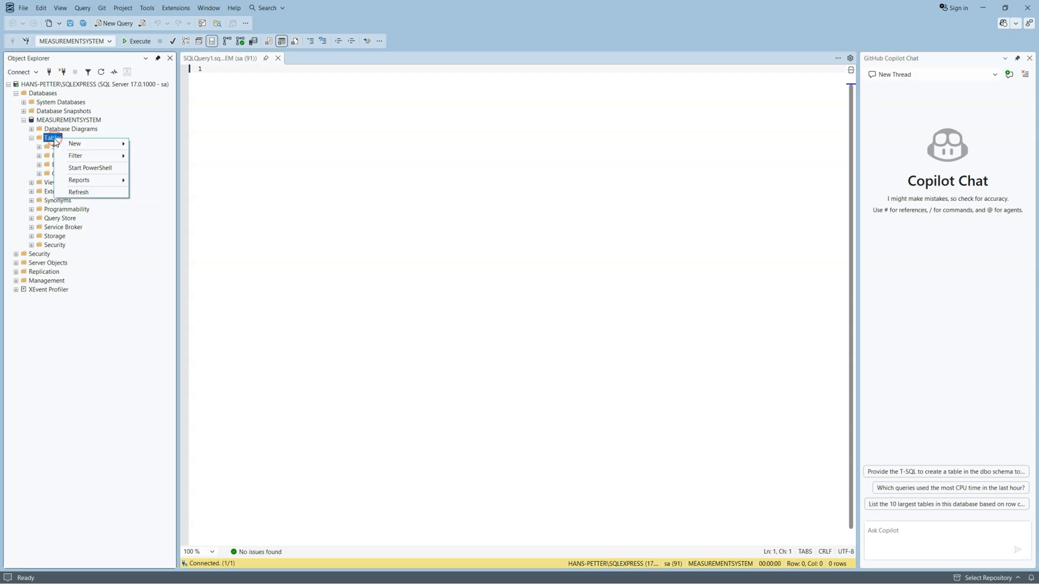
pyautogui.moveTo(75, 147)
pyautogui.click(159, 144)
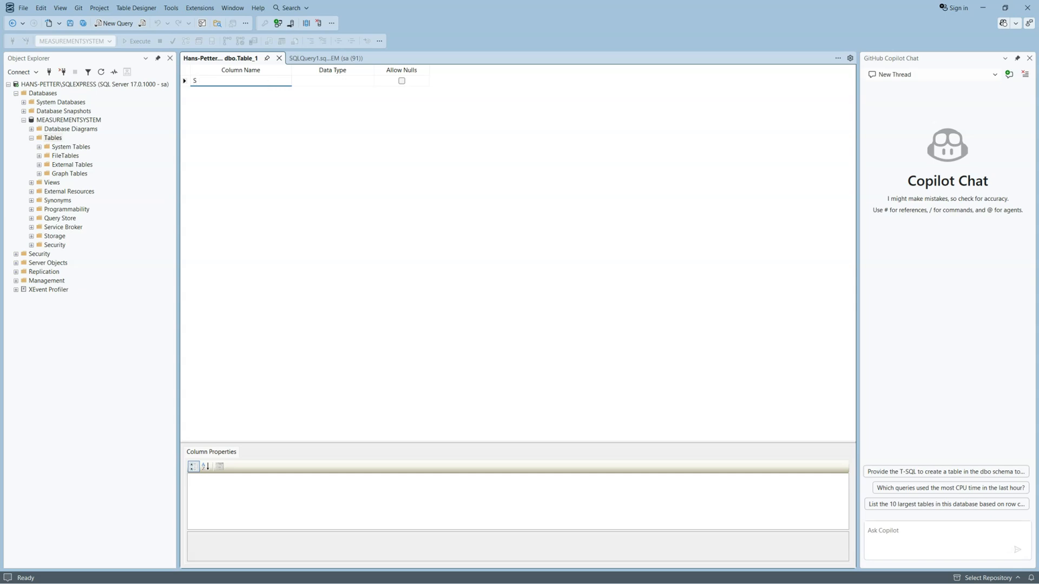
pyautogui.write('nsorId')
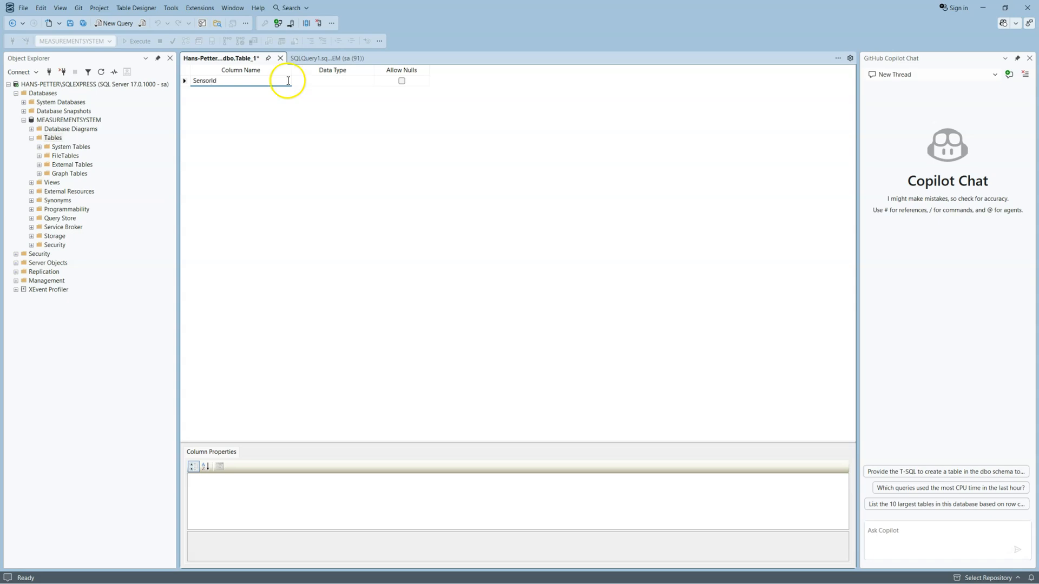
# - Set the SensorId column's data type to int and disallow null values
pyautogui.click(364, 80)
pyautogui.click(369, 83)
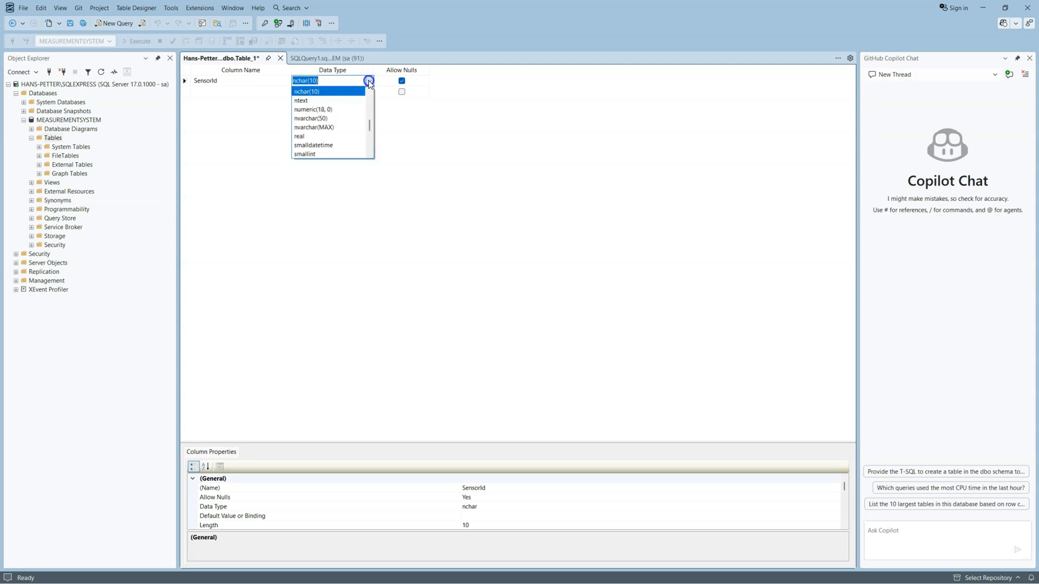
pyautogui.scroll(-1, 342, 144)
pyautogui.scroll(-5, 341, 143)
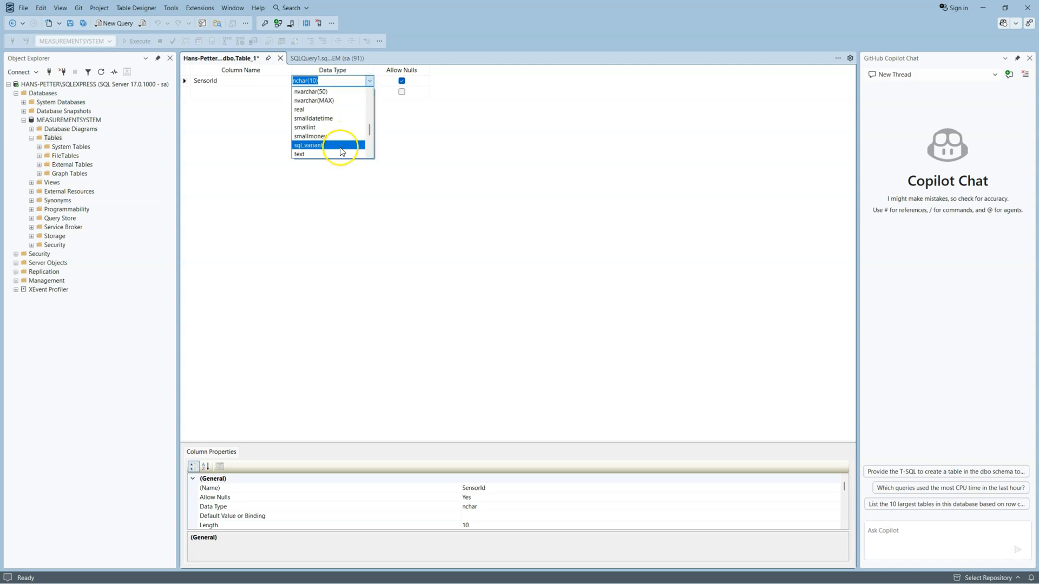
pyautogui.scroll(3, 332, 136)
pyautogui.write('int')
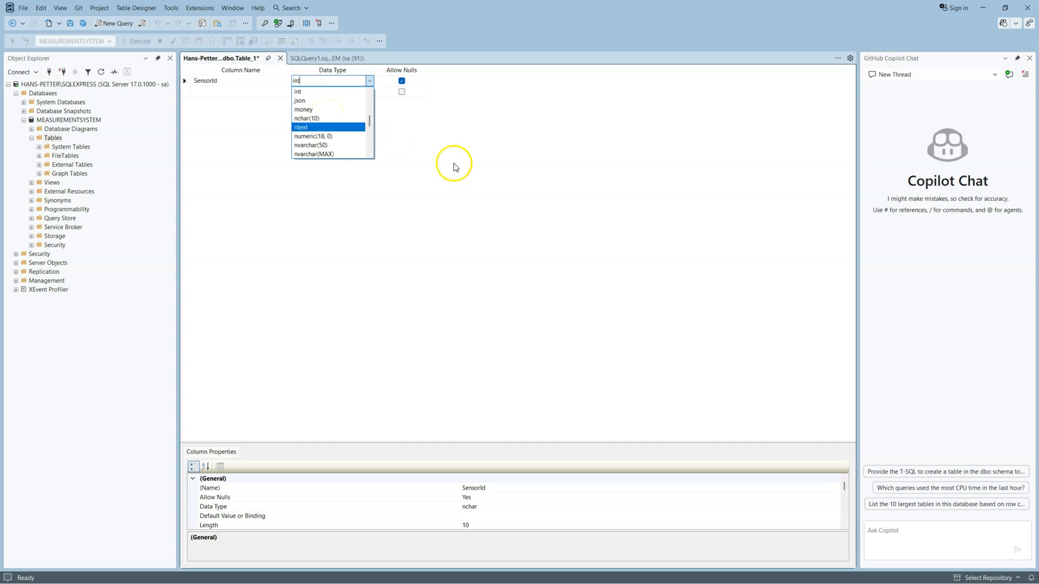
pyautogui.click(454, 163)
pyautogui.click(401, 81)
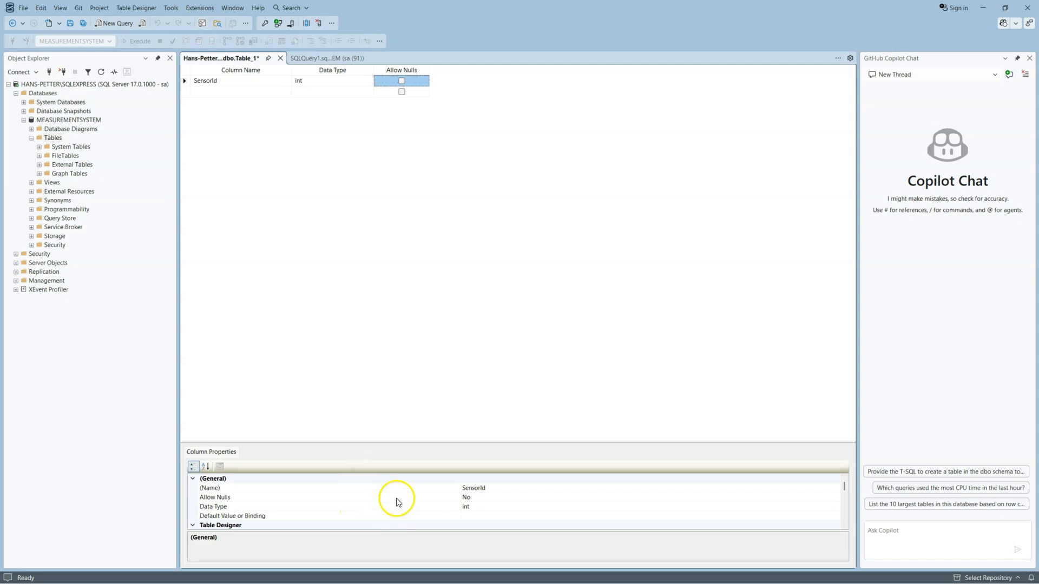
# - Make SensorId an identity column by setting Is Identity to Yes in its identity specification
pyautogui.moveTo(411, 441); pyautogui.dragTo(436, 328)
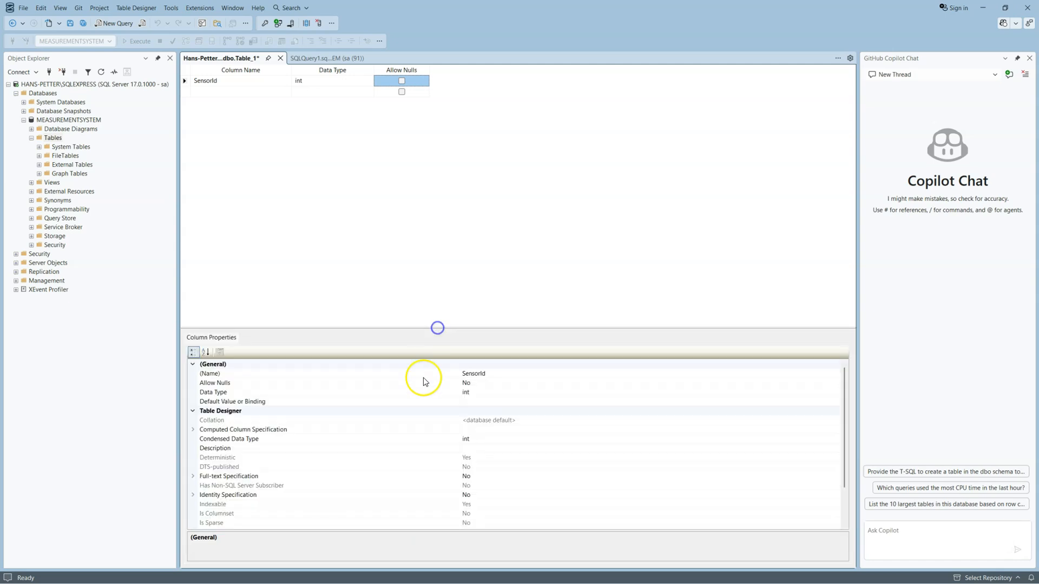
pyautogui.doubleClick(193, 495)
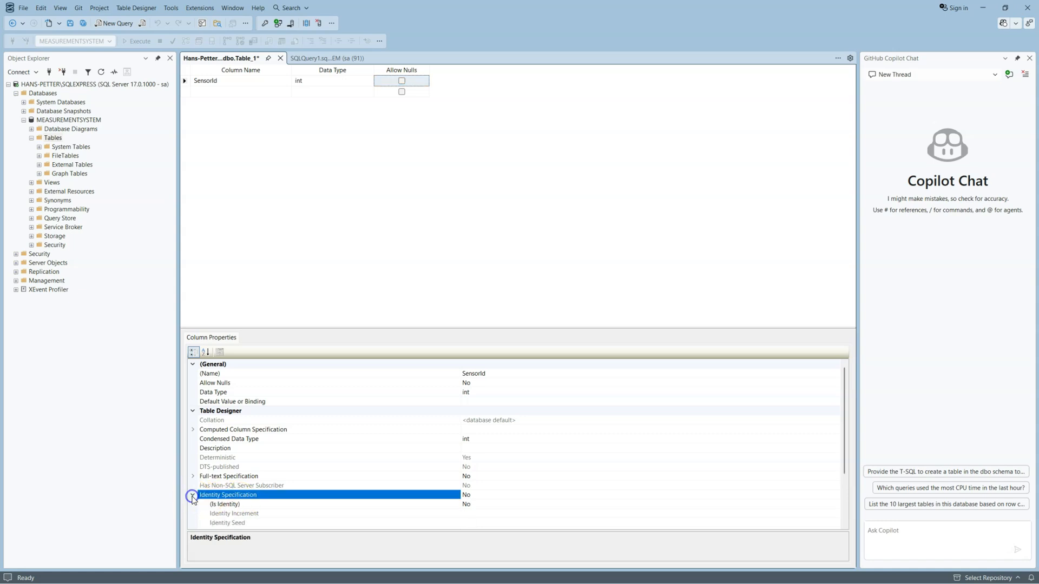
pyautogui.click(489, 475)
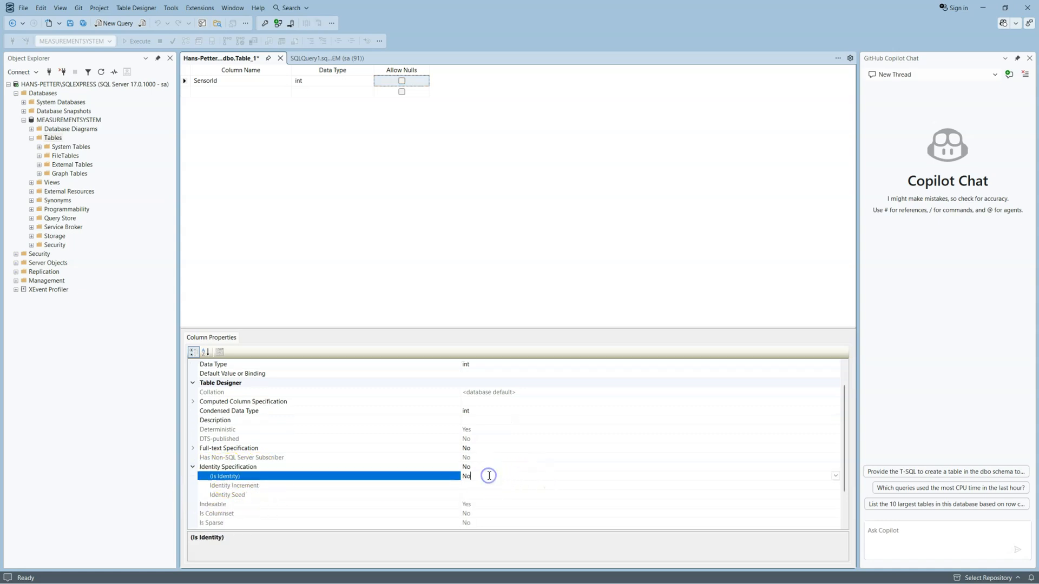
pyautogui.click(324, 487)
pyautogui.click(365, 477)
pyautogui.click(836, 476)
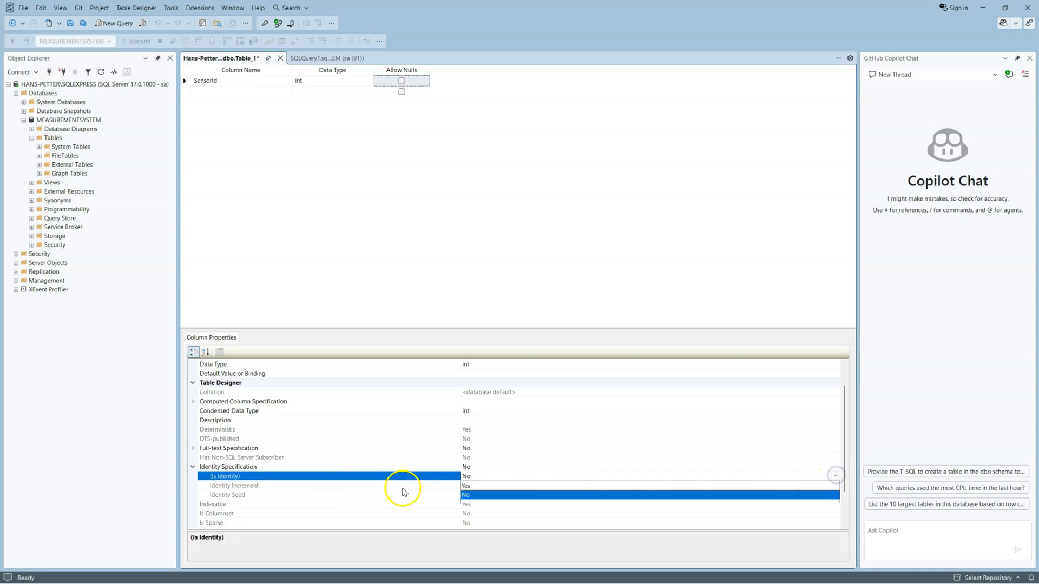
pyautogui.click(485, 487)
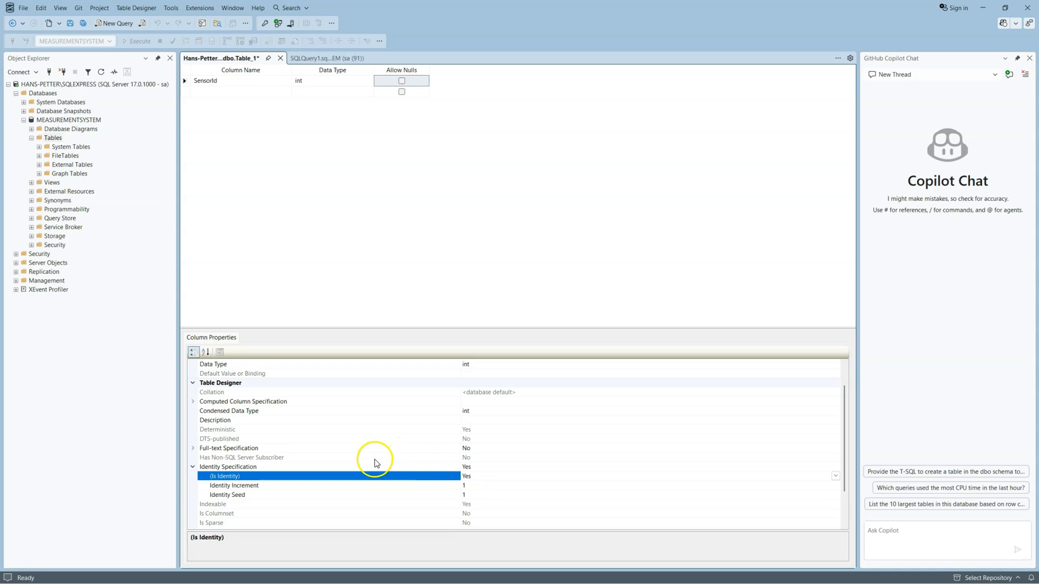
pyautogui.scroll(1, 373, 464)
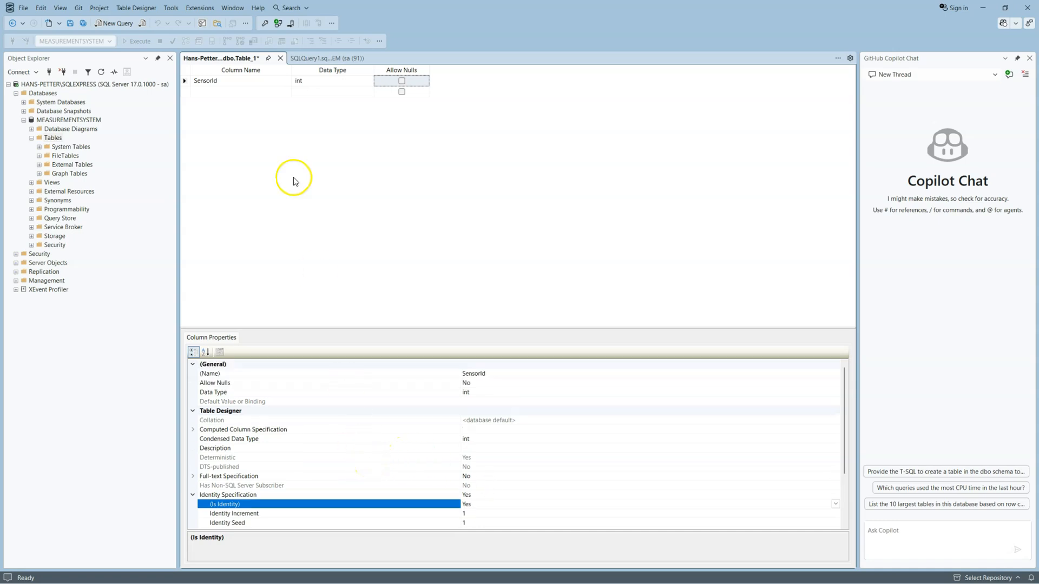
# - Add a second column named SensorName with the data type varchar(100)
pyautogui.click(281, 206)
pyautogui.click(254, 91)
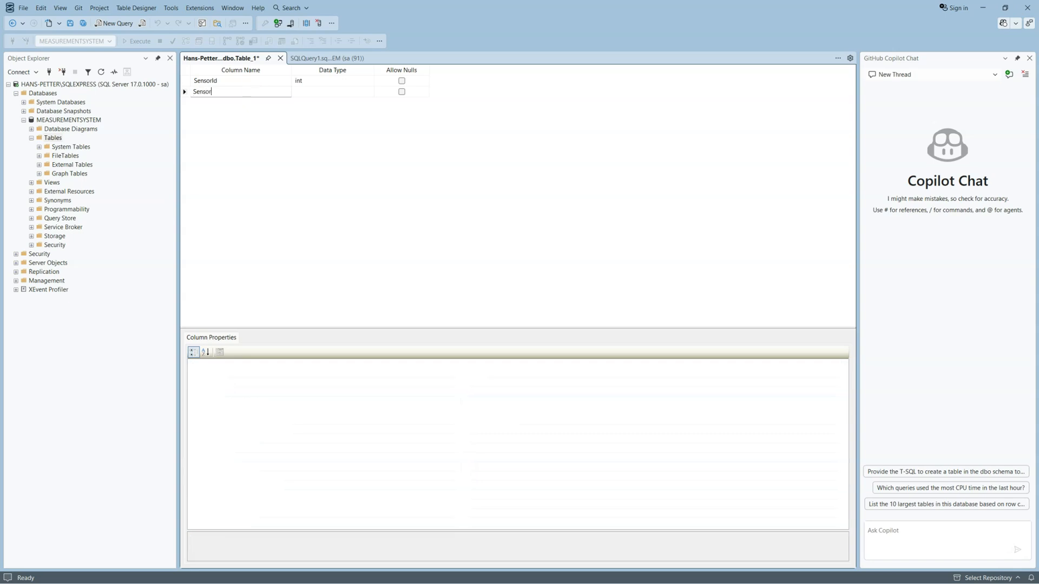
pyautogui.click(370, 92)
pyautogui.write('varchar(100')
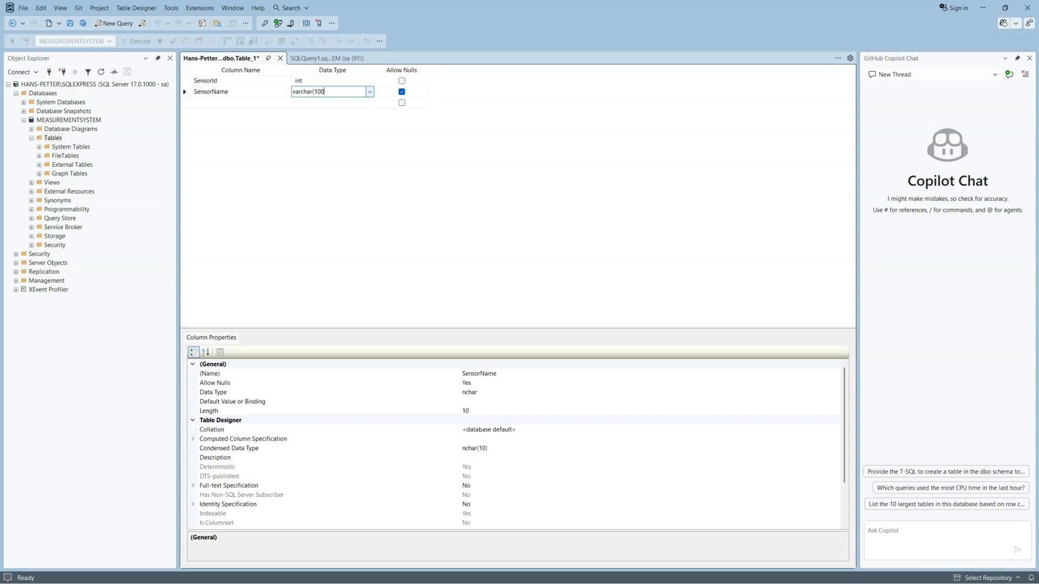
pyautogui.click(510, 227)
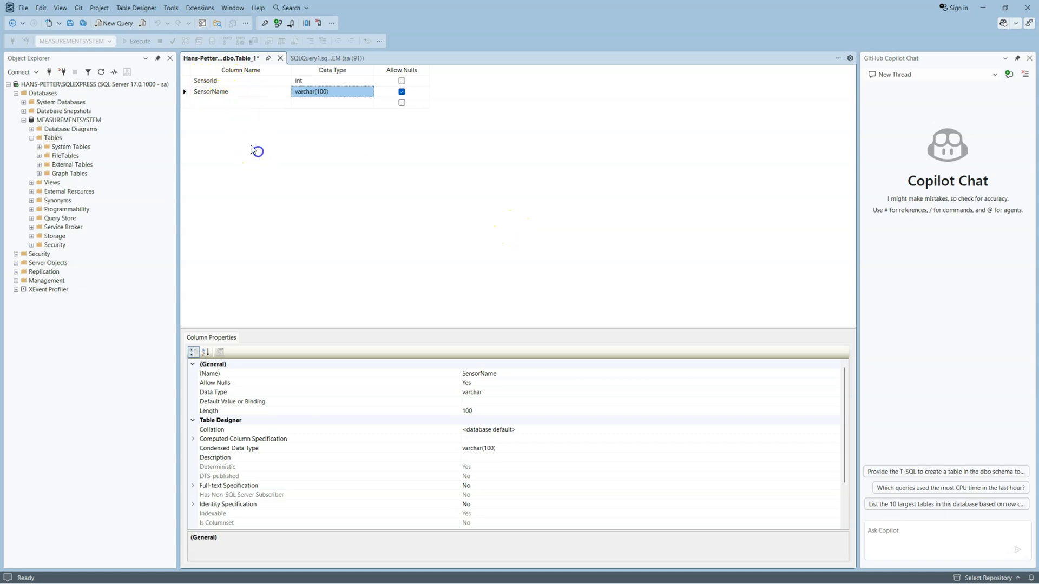
# - Save the new table under the name SENSOR
pyautogui.click(71, 24)
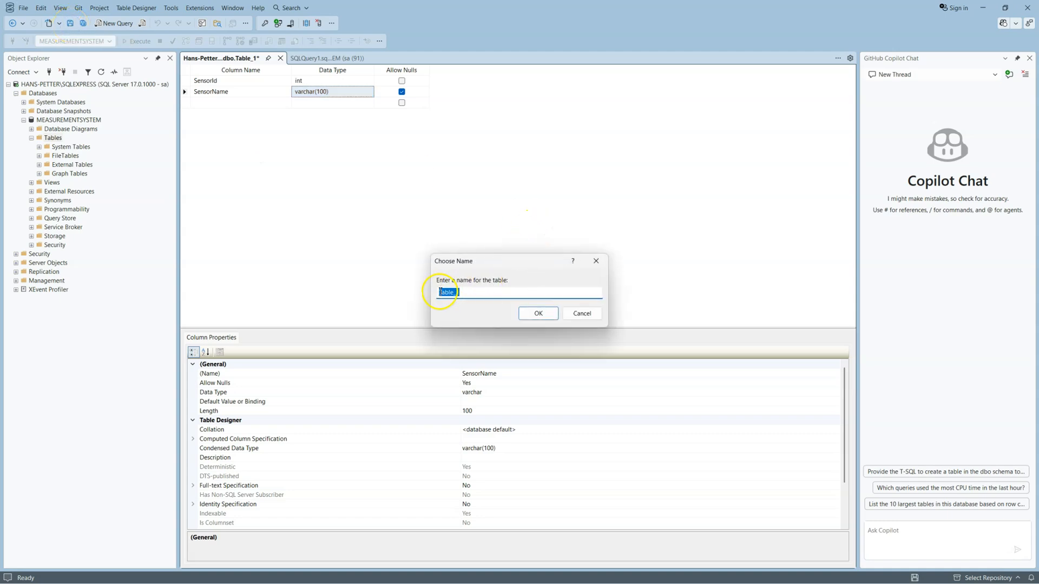
pyautogui.moveTo(493, 261); pyautogui.dragTo(534, 172)
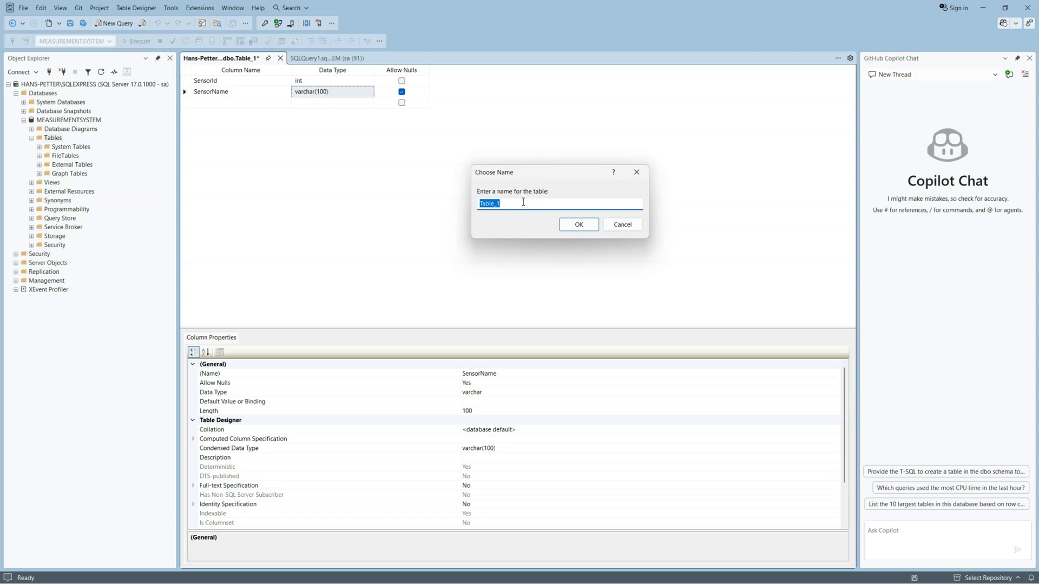
pyautogui.write('SENSOR')
pyautogui.click(578, 224)
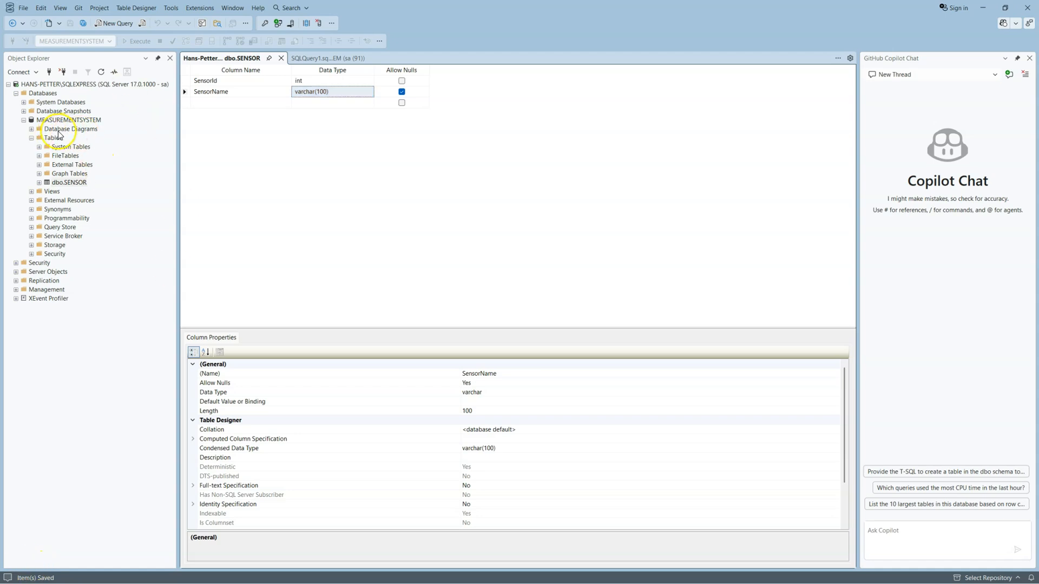
# - Create the diagram support objects for MEASUREMENTSYSTEM and make a new database diagram containing the SENSOR table
pyautogui.click(31, 128)
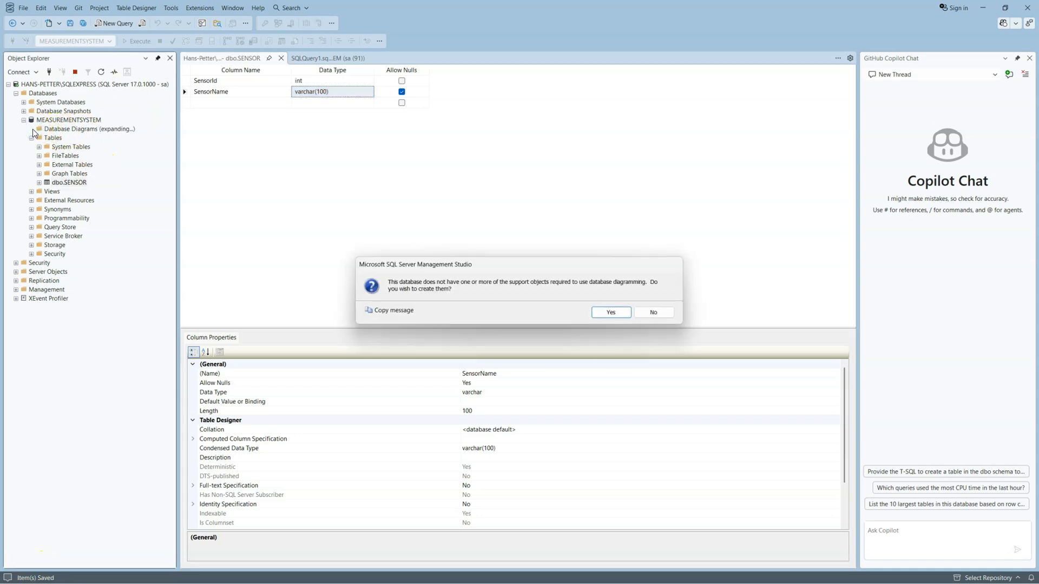
pyautogui.click(612, 312)
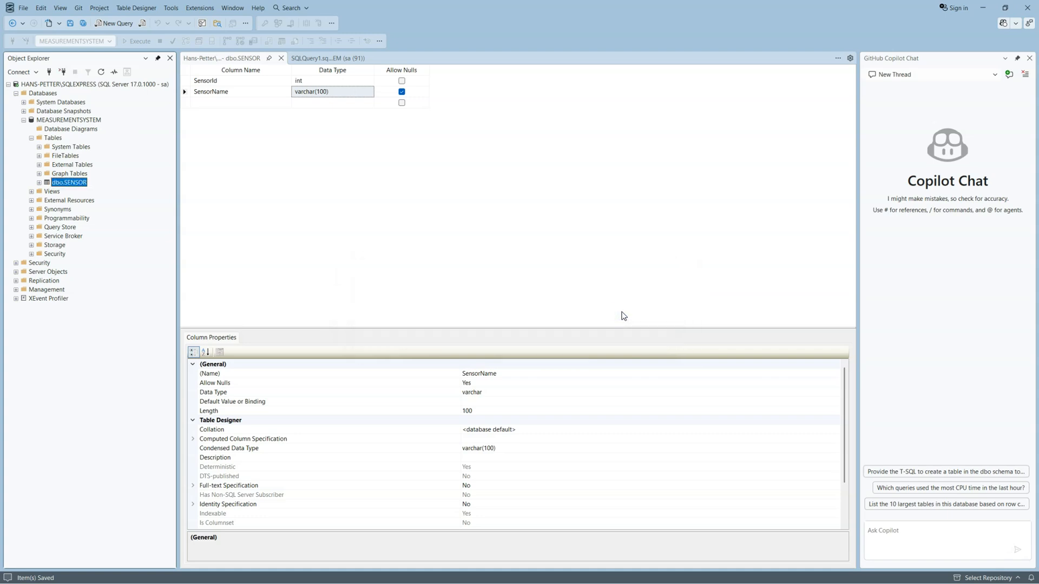
pyautogui.click(78, 131)
pyautogui.rightClick(77, 131)
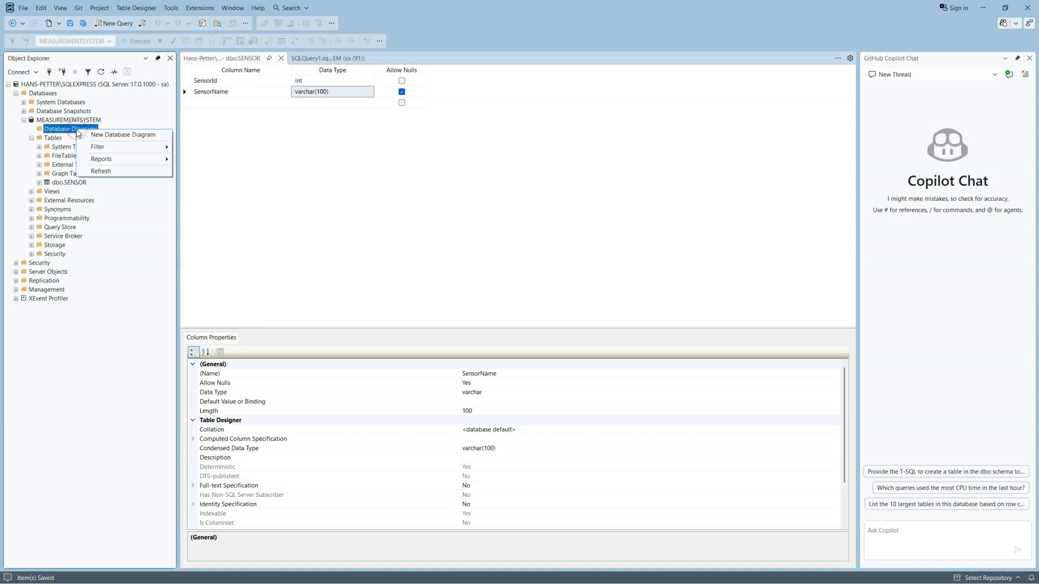
pyautogui.click(96, 135)
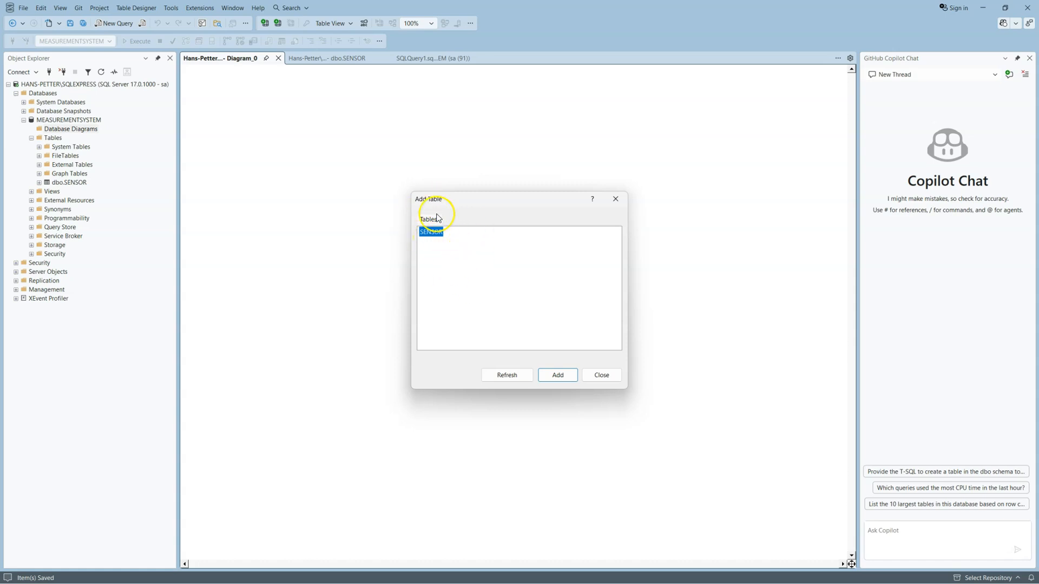
pyautogui.click(547, 372)
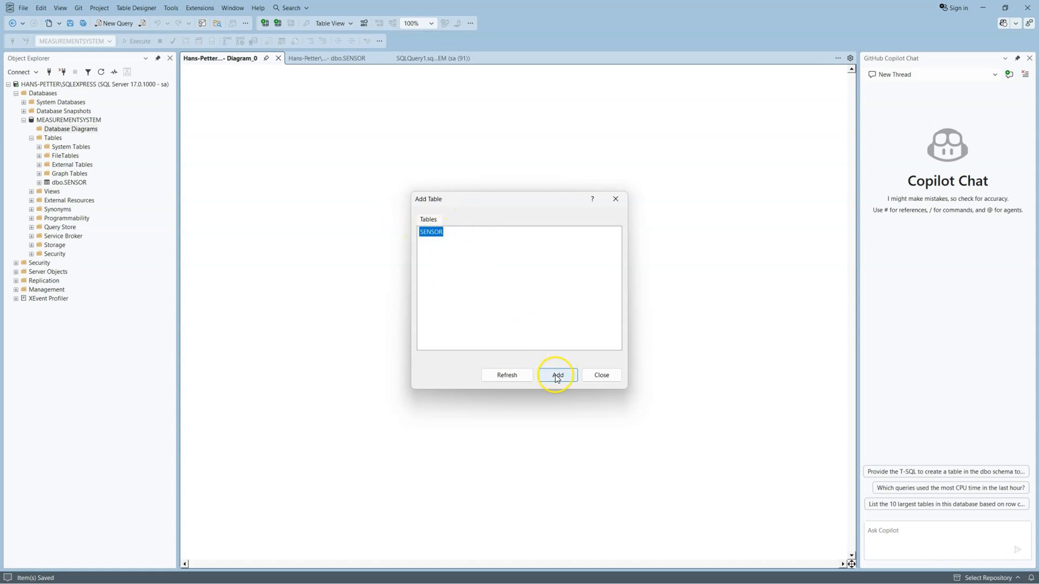
pyautogui.click(602, 375)
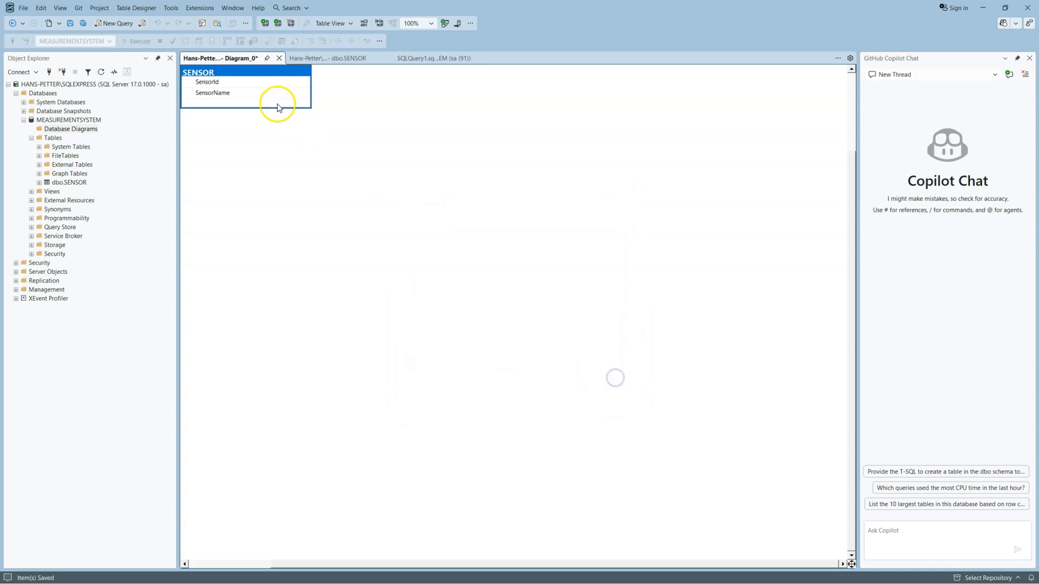
# - Move the SENSOR table away from the diagram's corner and set its table view to Standard
pyautogui.moveTo(267, 75); pyautogui.dragTo(350, 156)
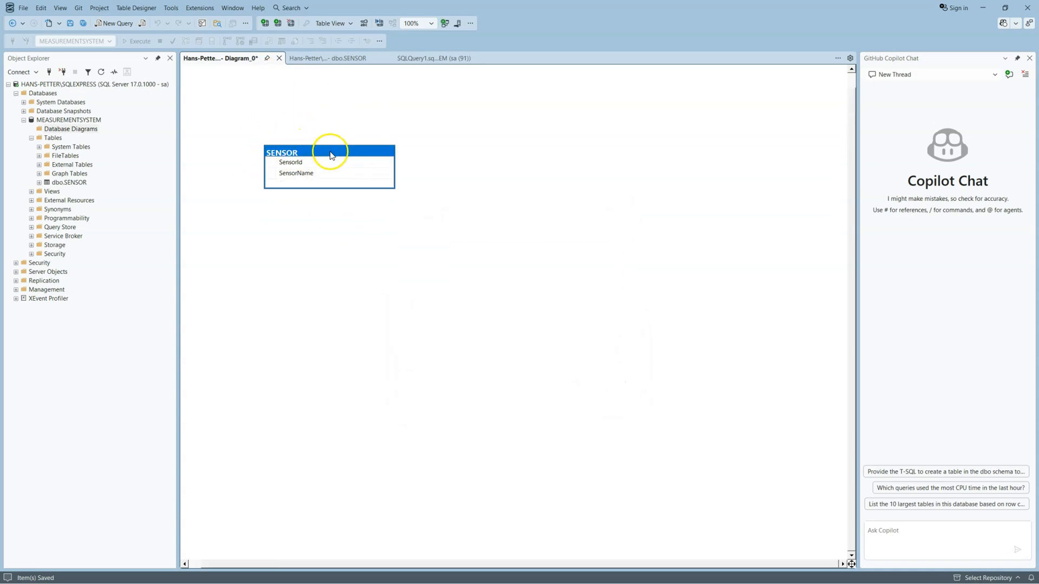
pyautogui.moveTo(332, 152); pyautogui.dragTo(306, 147)
pyautogui.rightClick(310, 149)
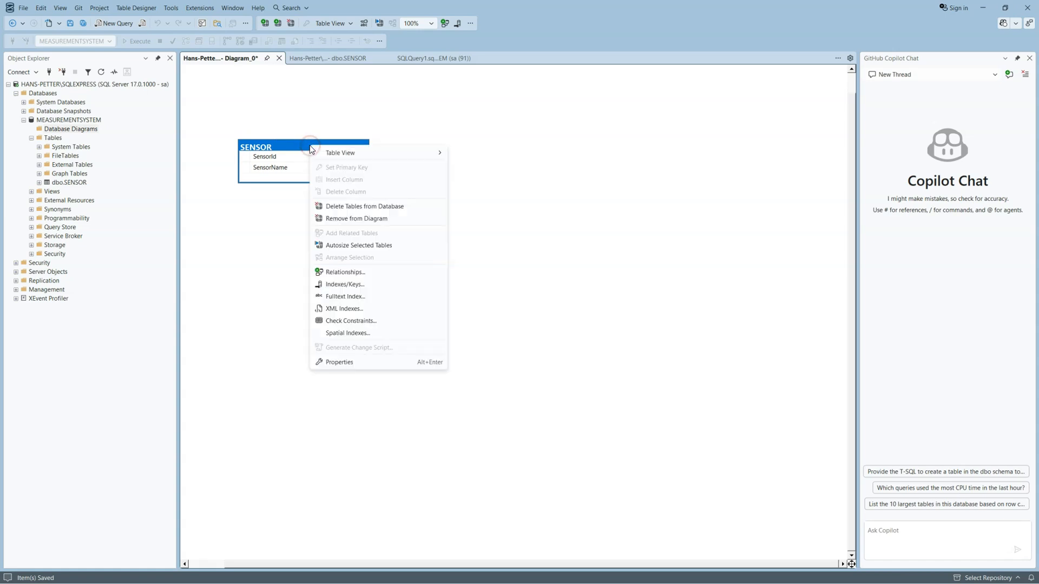
pyautogui.moveTo(348, 154)
pyautogui.click(497, 157)
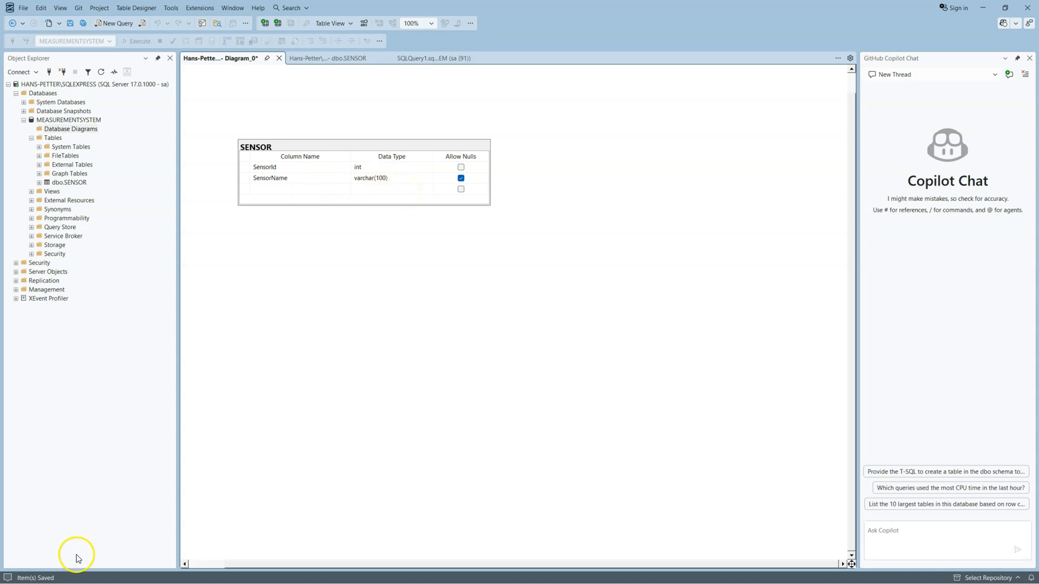
pyautogui.click(371, 196)
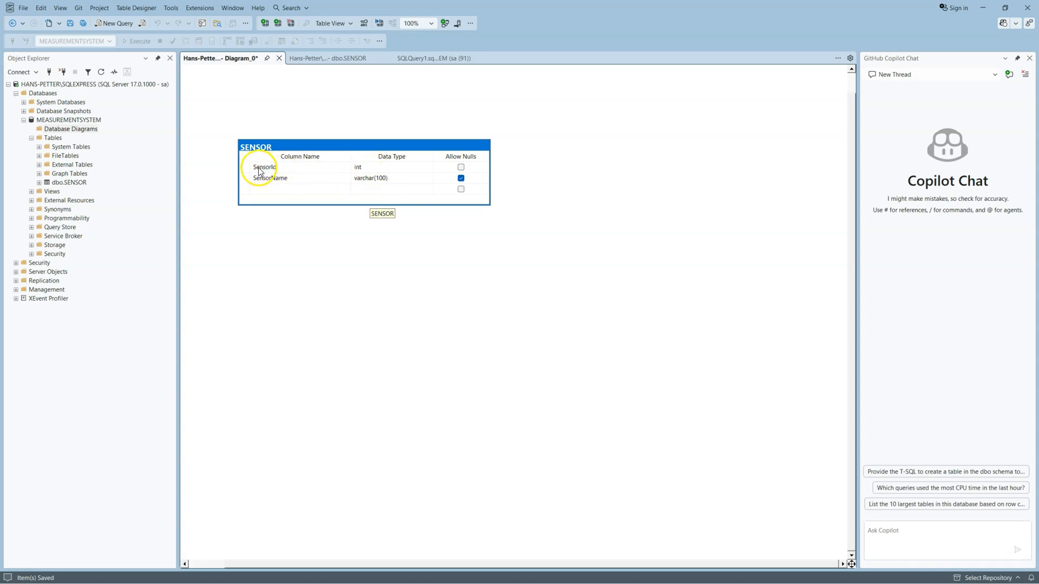
pyautogui.rightClick(476, 169)
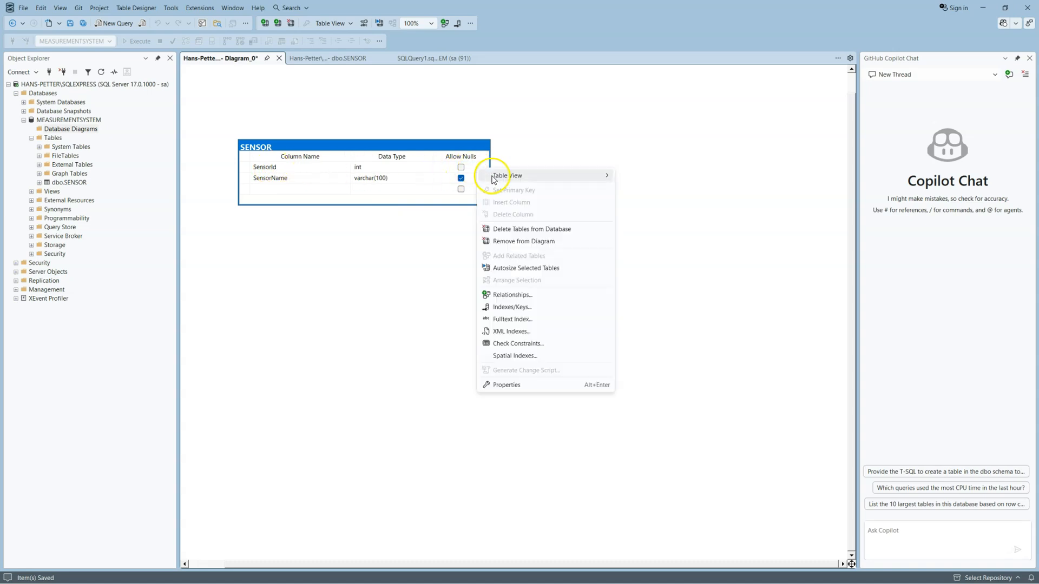
pyautogui.moveTo(503, 184)
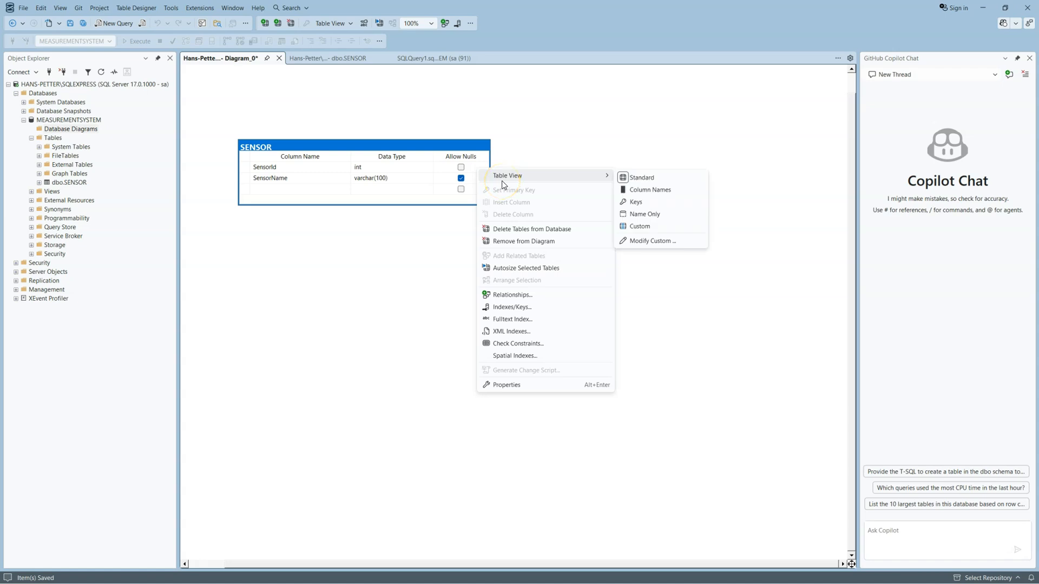
pyautogui.click(372, 199)
pyautogui.click(384, 167)
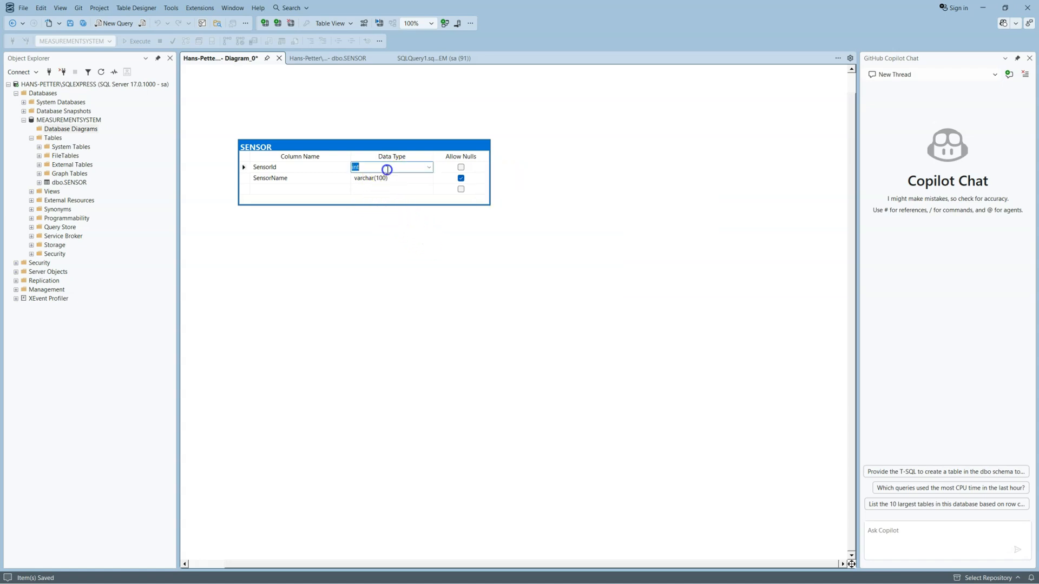
pyautogui.click(474, 171)
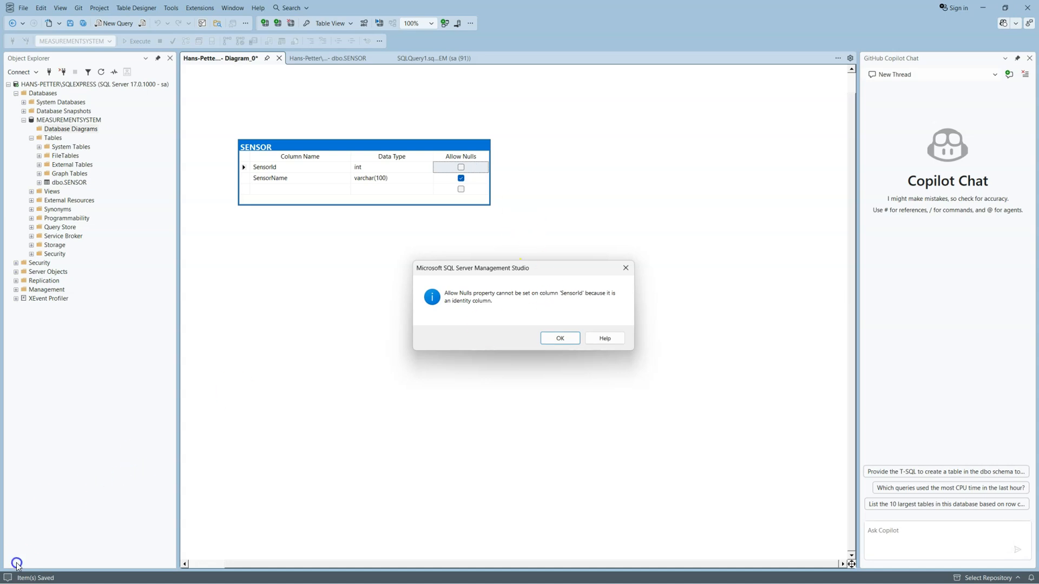
pyautogui.press('Return')
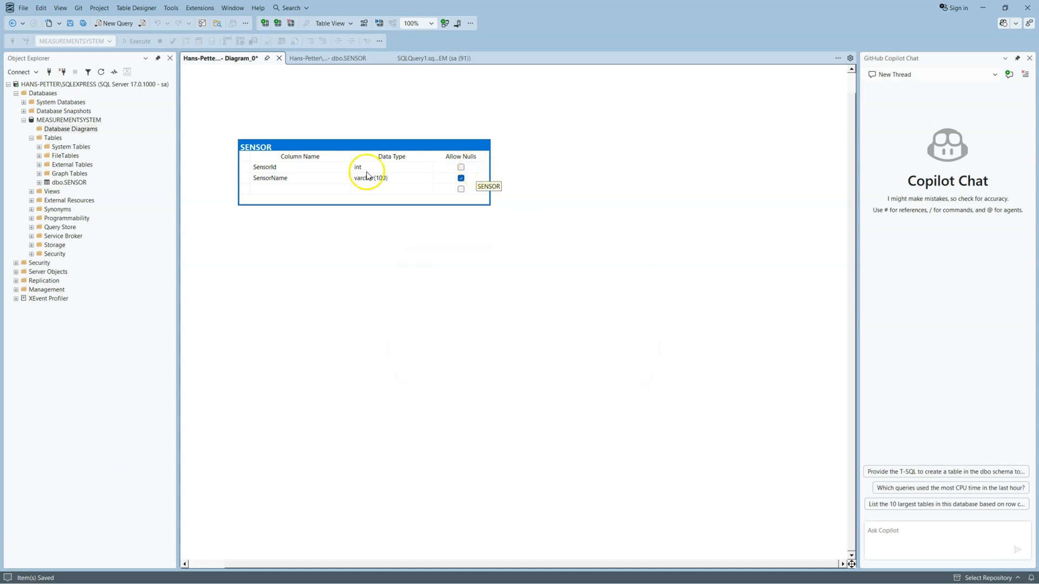
pyautogui.rightClick(474, 173)
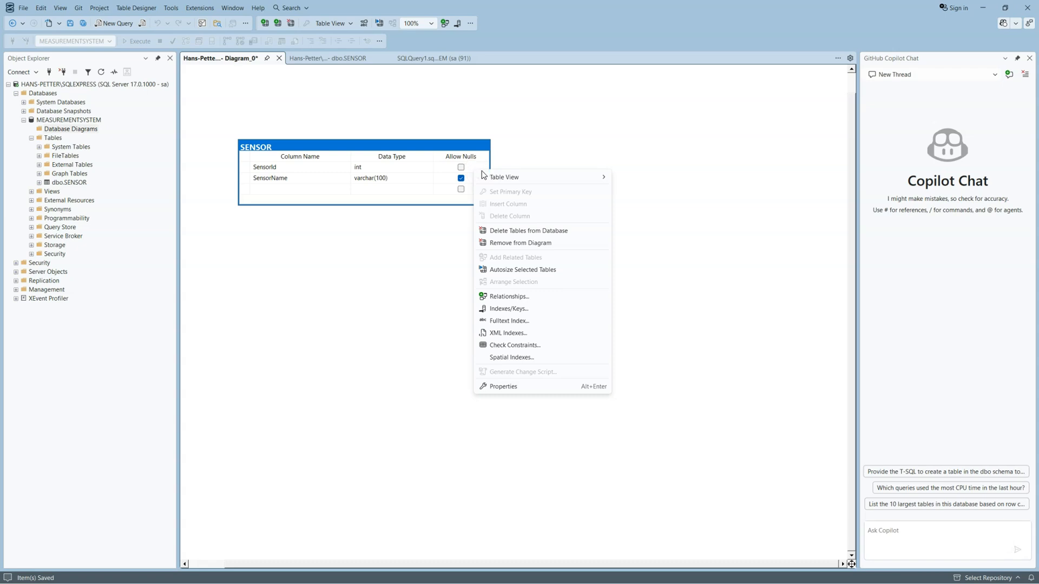
pyautogui.click(477, 171)
# - Set the SensorId column as the primary key of the SENSOR table in the diagram
pyautogui.click(461, 167)
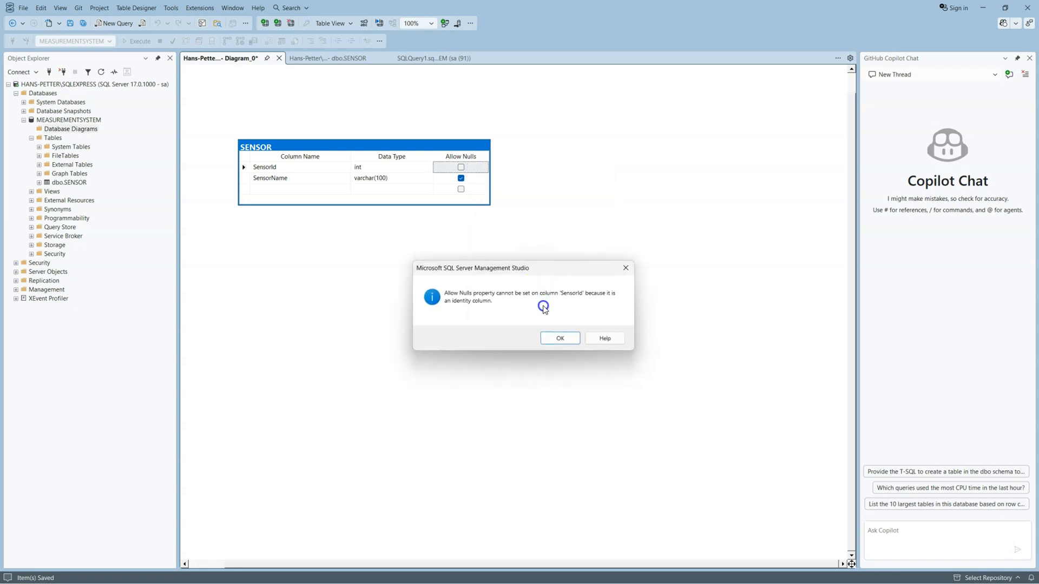
pyautogui.click(566, 339)
pyautogui.rightClick(472, 168)
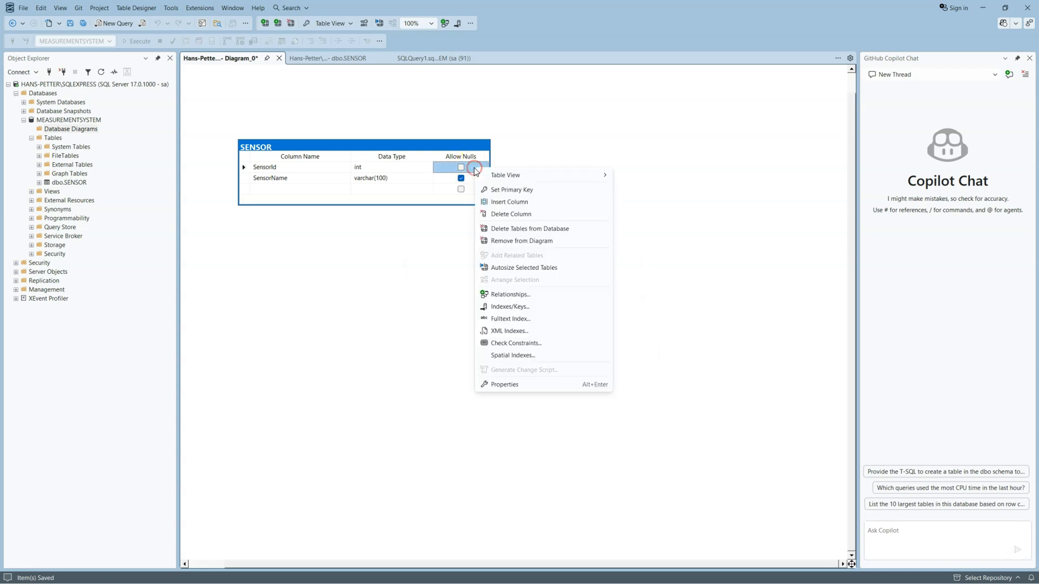
pyautogui.click(511, 192)
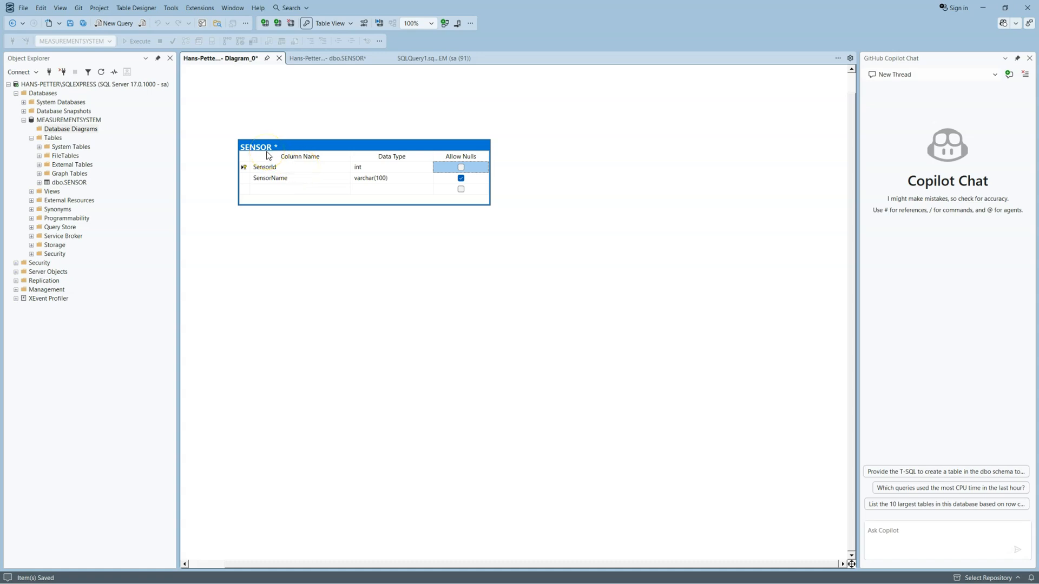
# - Shift the SENSOR table slightly and save the diagram under the name Measurement System, including the table change
pyautogui.moveTo(302, 143); pyautogui.dragTo(313, 143)
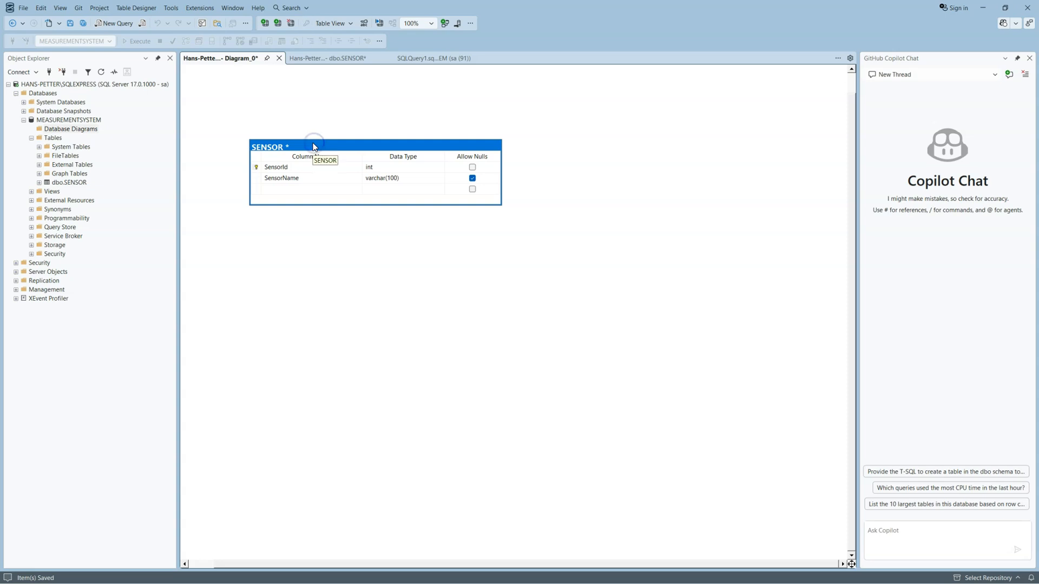
pyautogui.hotkey('ctrl', 's')
pyautogui.click(581, 328)
pyautogui.click(70, 23)
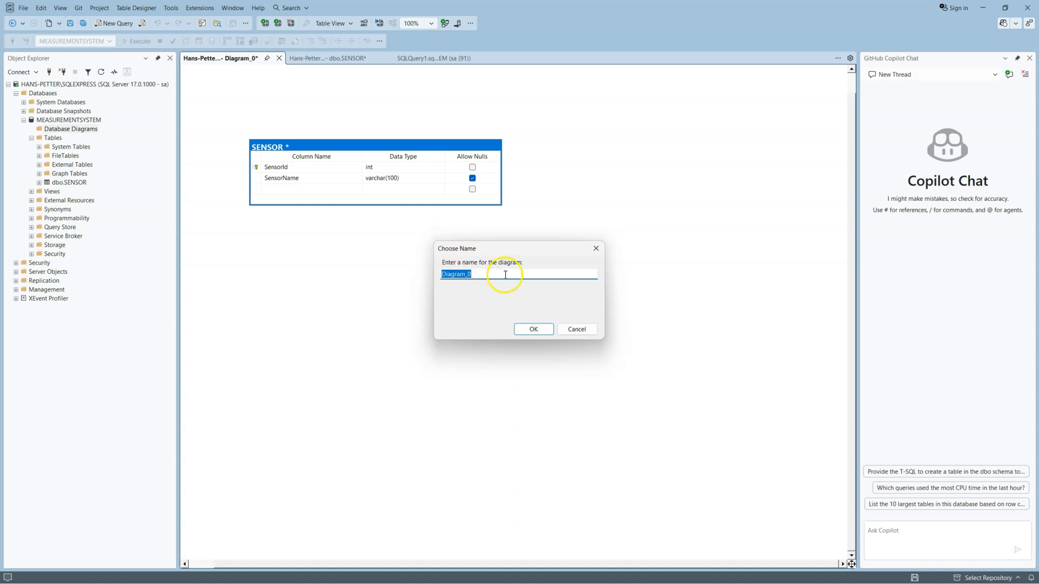
pyautogui.write('Measurement System')
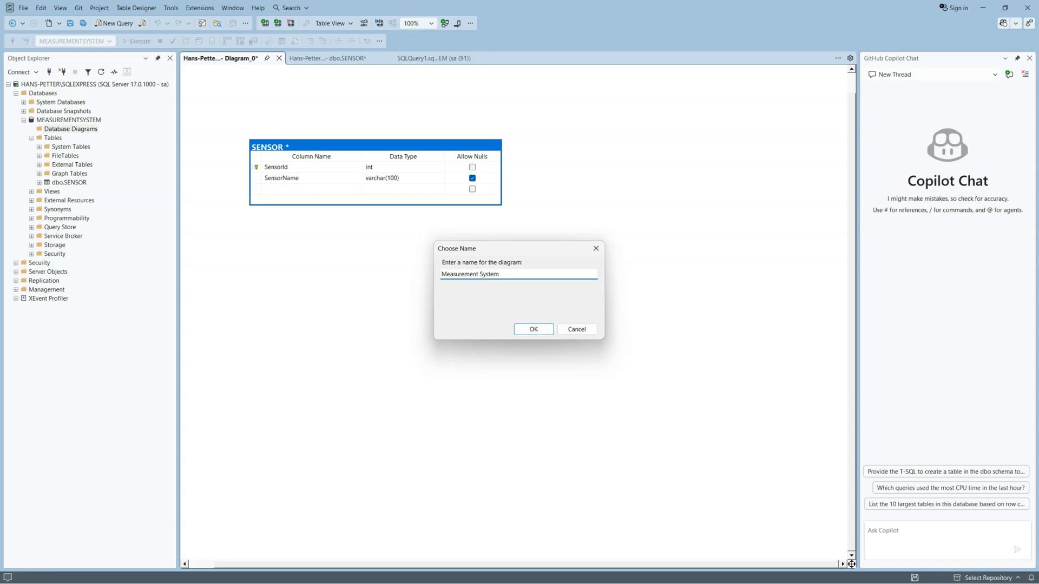
pyautogui.press('Return')
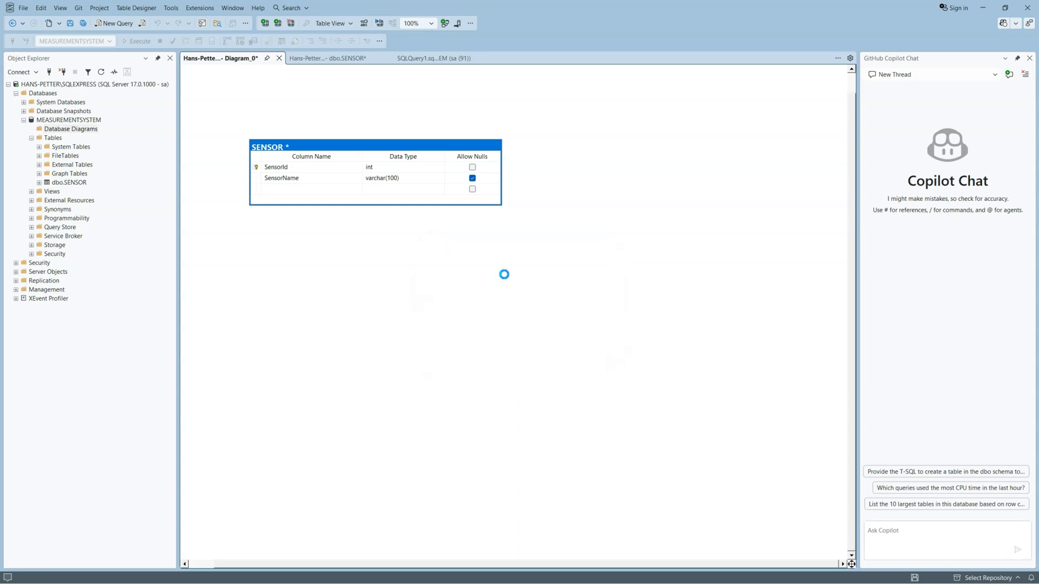
# - Close the open diagram, table design and query documents, and briefly reopen the Measurement System diagram to check it
pyautogui.click(281, 58)
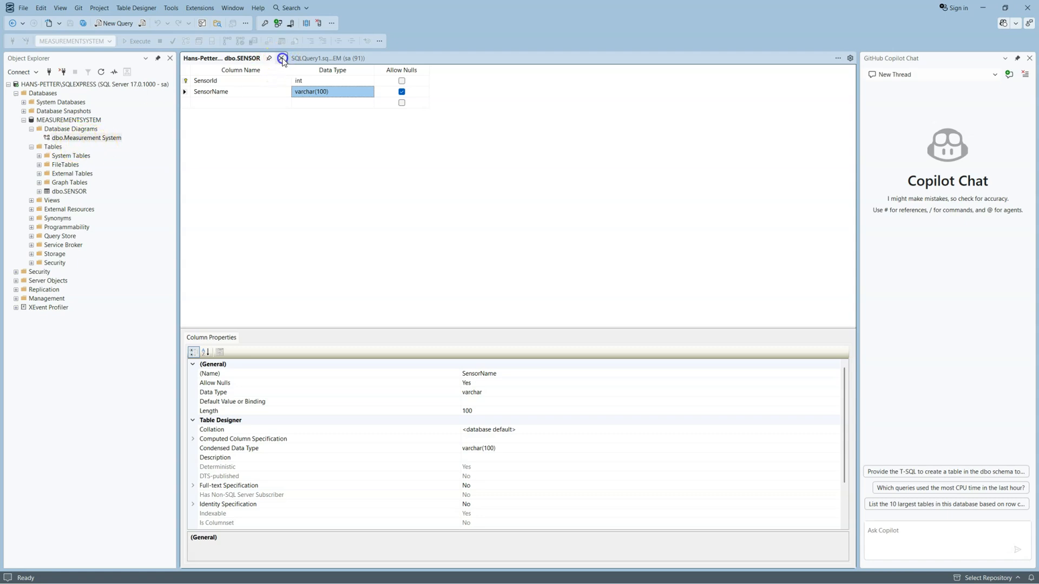
pyautogui.click(280, 60)
pyautogui.click(280, 59)
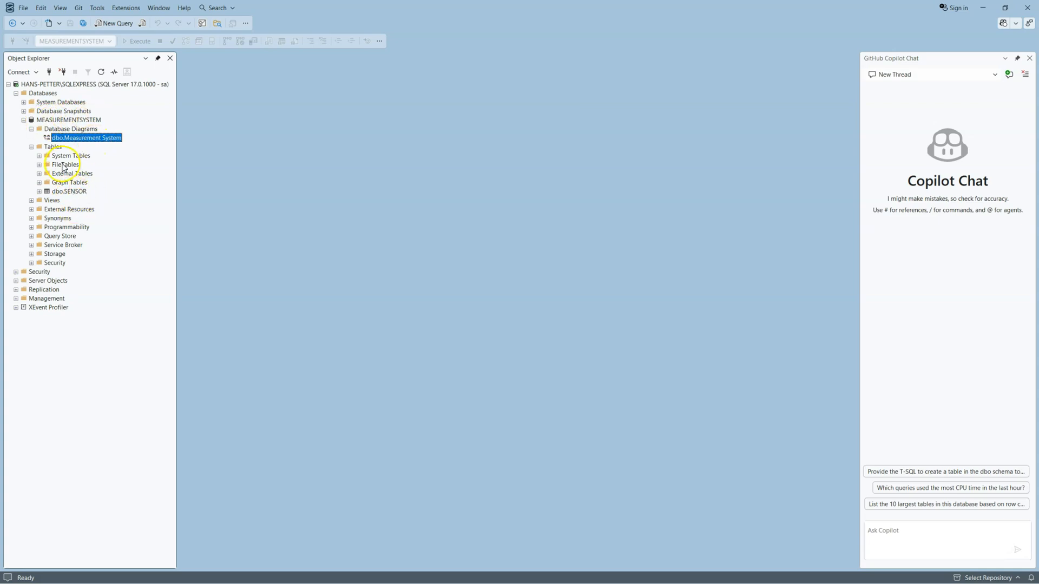
pyautogui.doubleClick(70, 140)
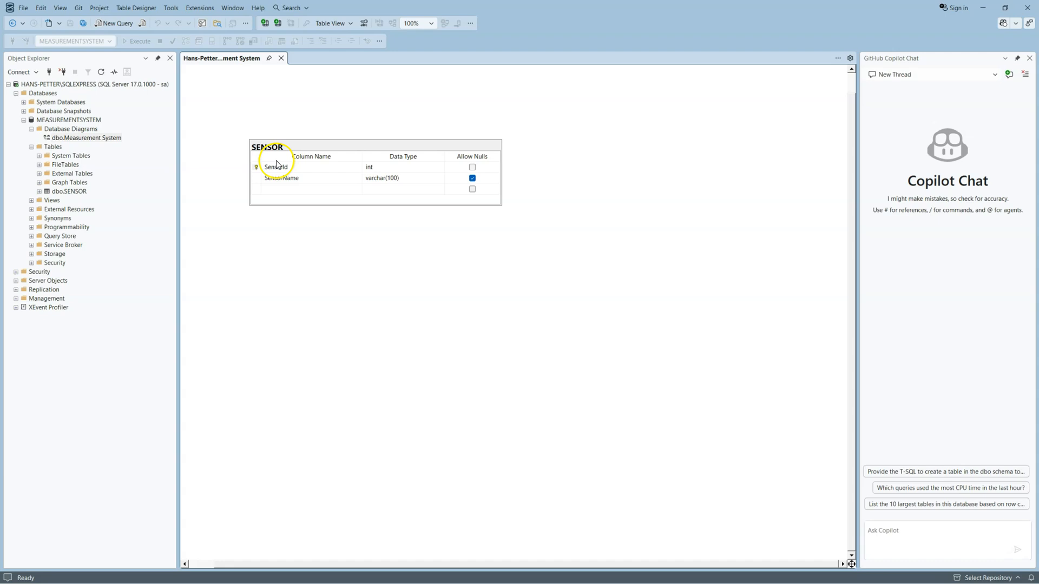
pyautogui.click(280, 58)
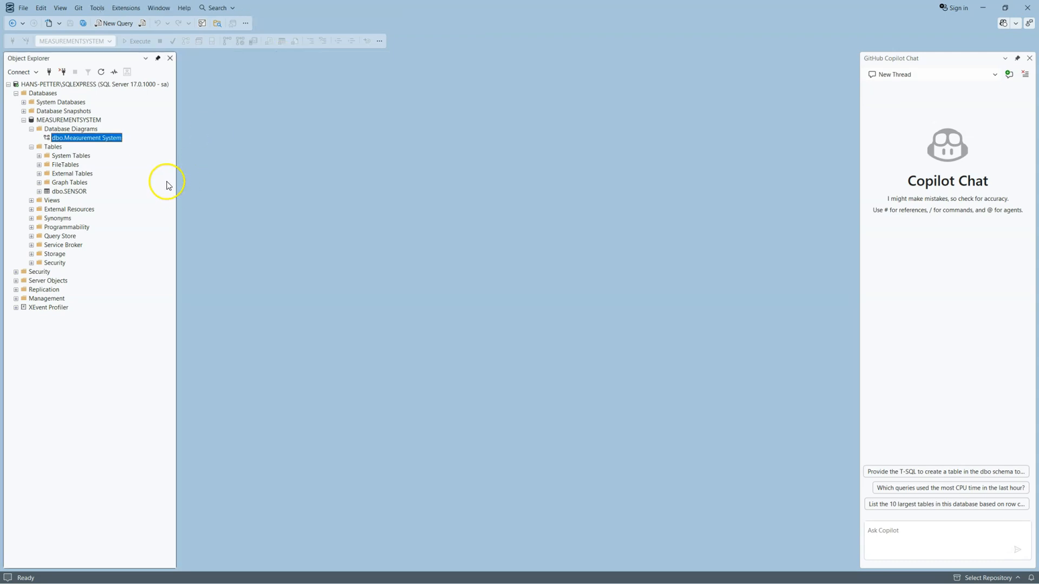
# - Open a new query on MEASUREMENTSYSTEM and begin an insert statement
pyautogui.click(120, 22)
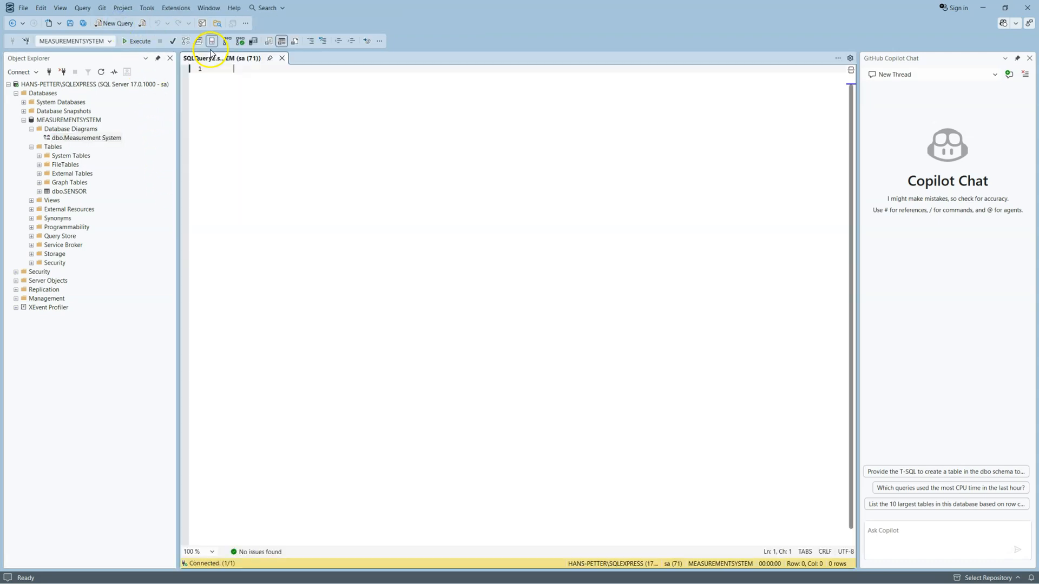
pyautogui.write('insert')
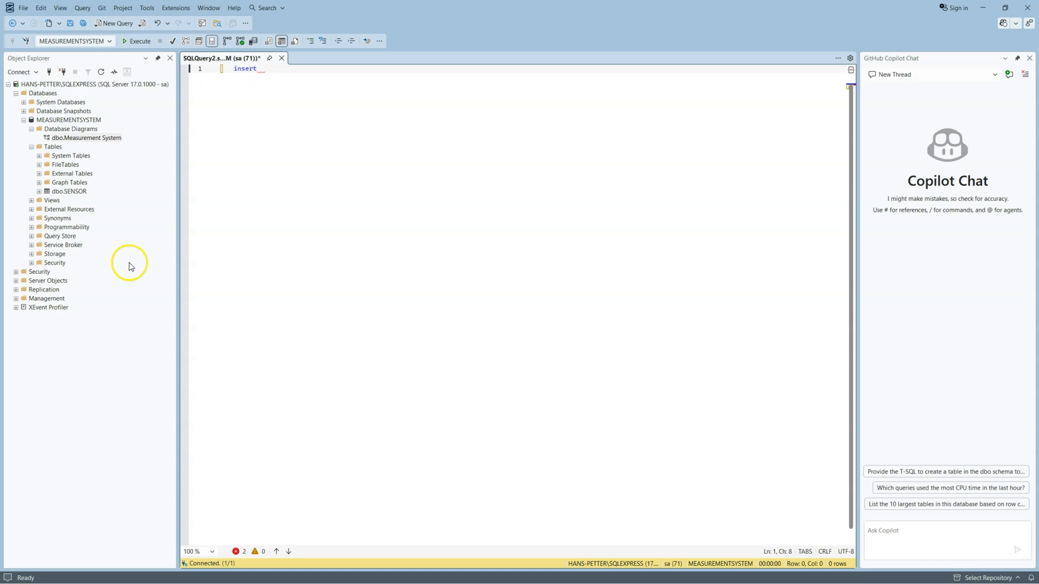
# - Open the top 200 rows of dbo.SENSOR for editing and enter Temperature Sensor1 as the first row's SensorName
pyautogui.rightClick(72, 194)
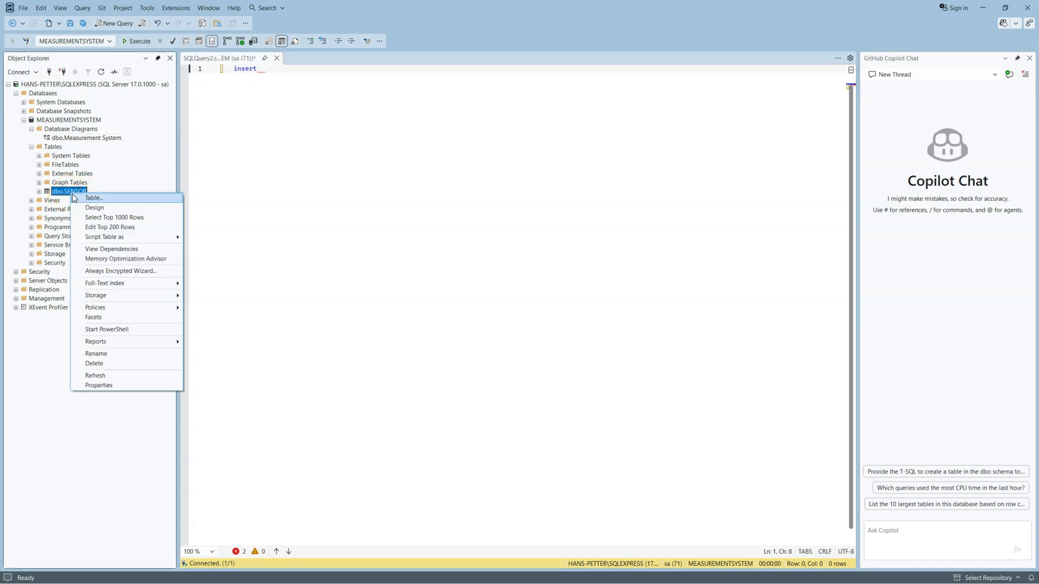
pyautogui.click(113, 229)
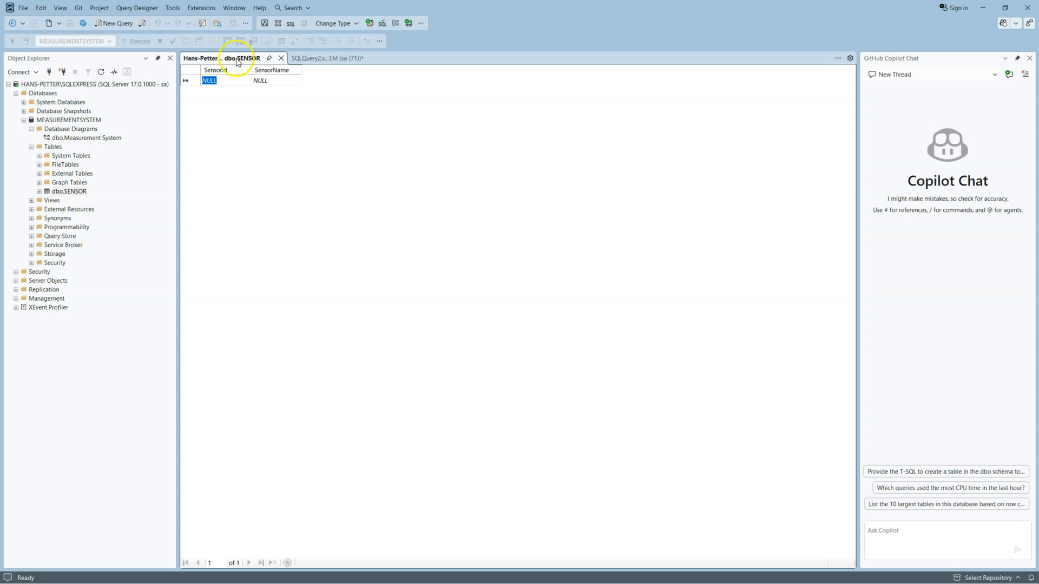
pyautogui.click(285, 81)
pyautogui.write('T')
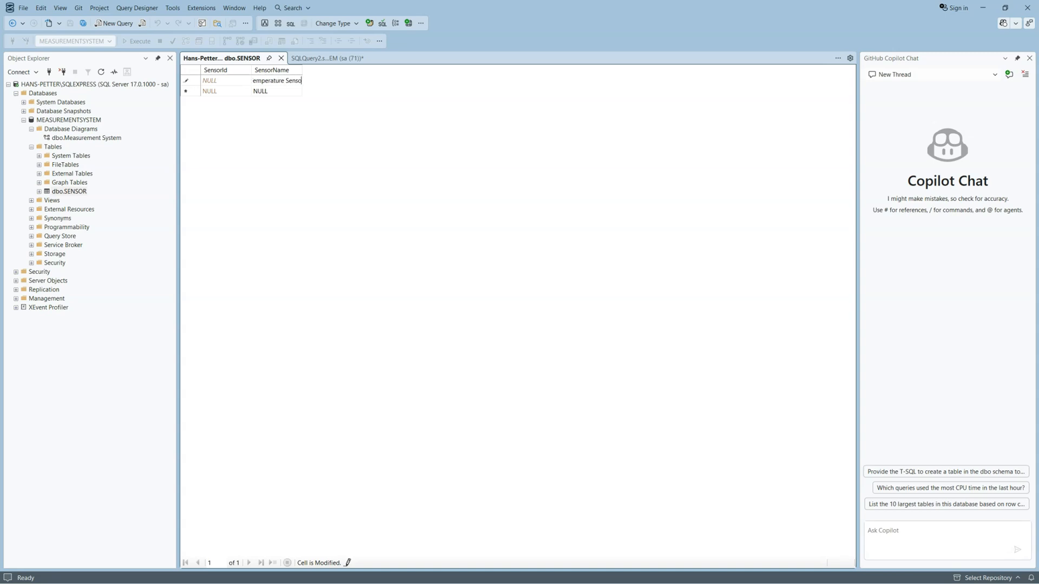
pyautogui.write('emperature Sensor1')
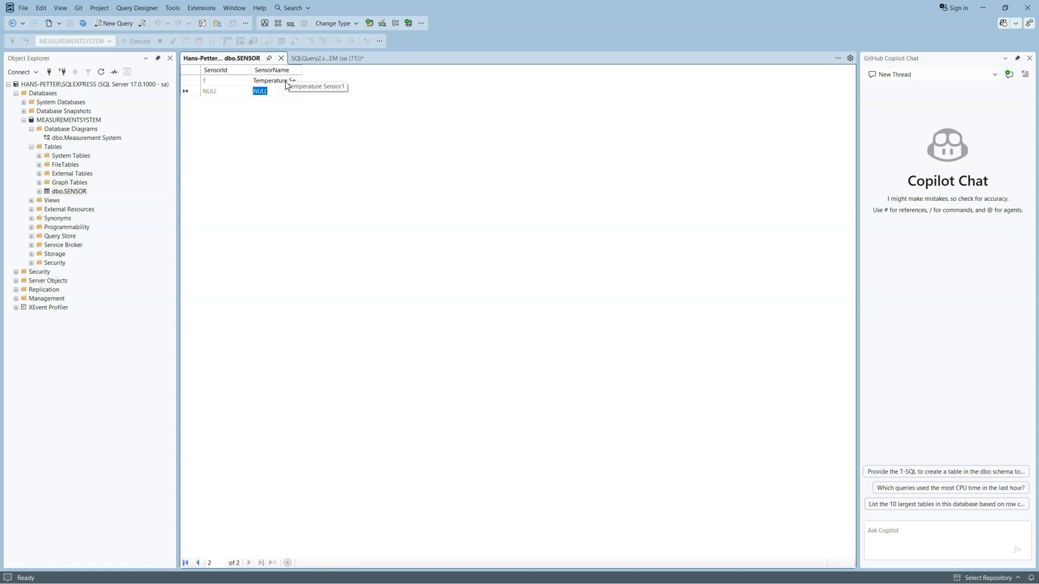
# - Widen the SensorName column to fit its text and enter Pressure Sensor as the second row's SensorName
pyautogui.click(285, 90)
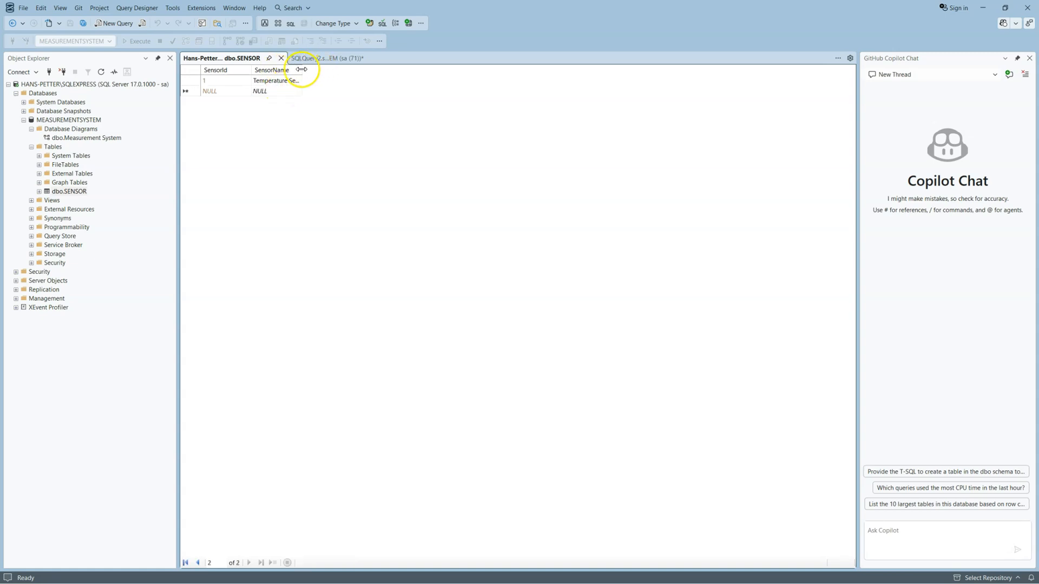
pyautogui.moveTo(302, 70); pyautogui.dragTo(338, 71)
pyautogui.click(301, 90)
pyautogui.press('BackSpace')
pyautogui.press('BackSpace')
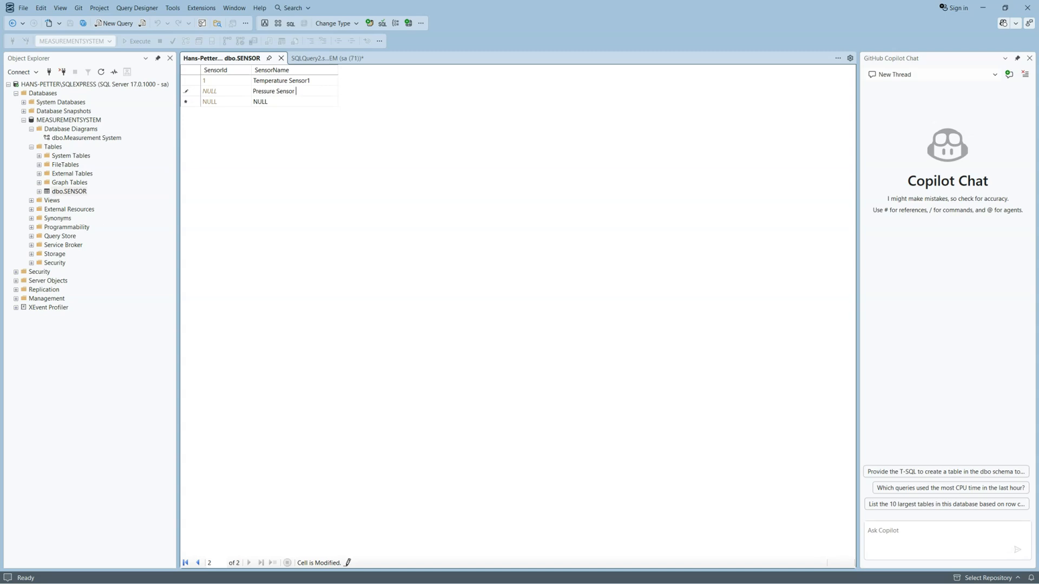
pyautogui.write('Pressure Sensor')
# - Change the first row's SensorName to Temperature Sensor and commit the edited rows
pyautogui.click(327, 81)
pyautogui.click(327, 80)
pyautogui.press('BackSpace')
pyautogui.click(319, 88)
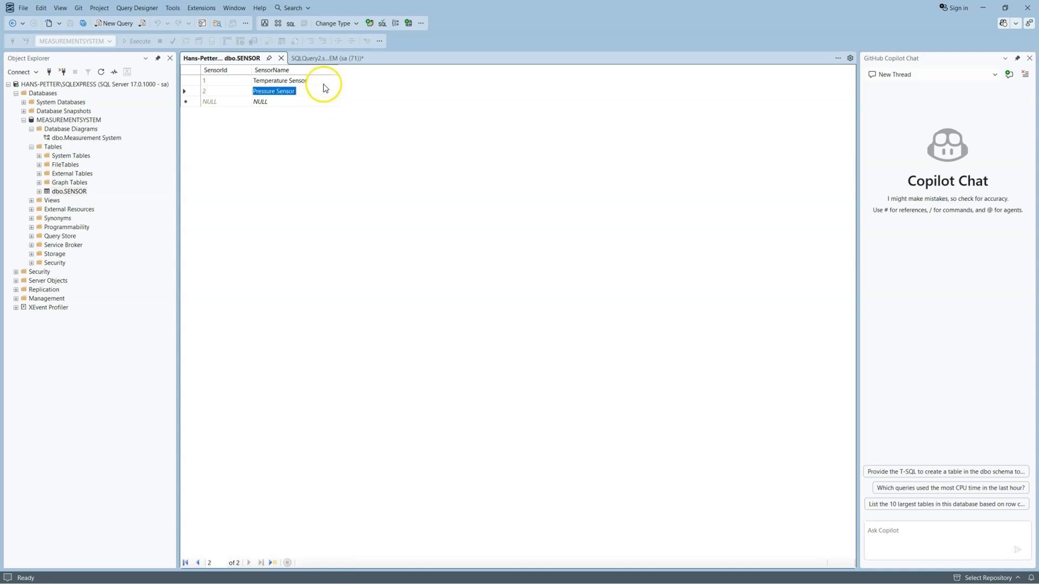
pyautogui.click(324, 81)
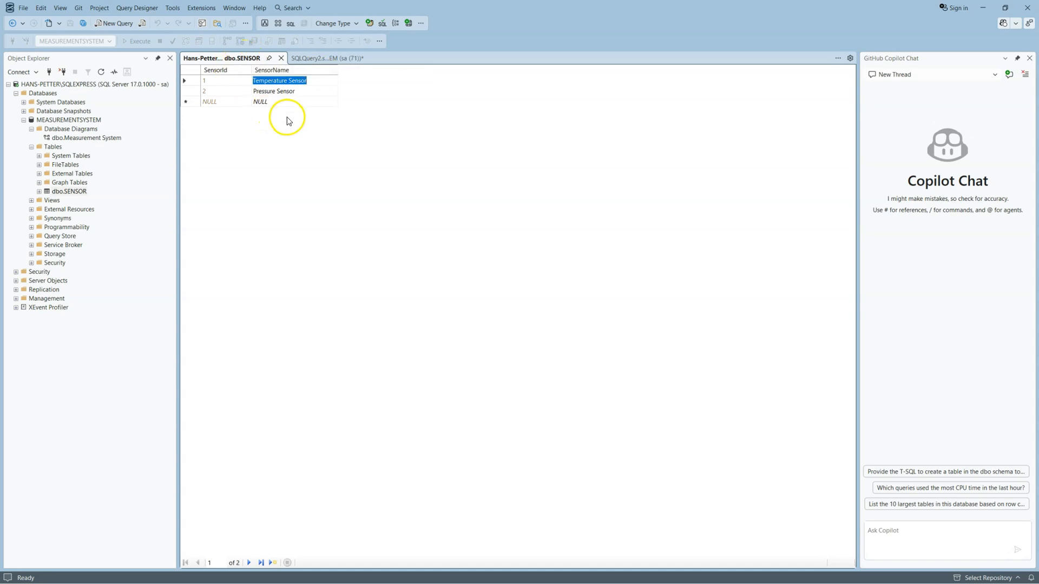
pyautogui.click(307, 91)
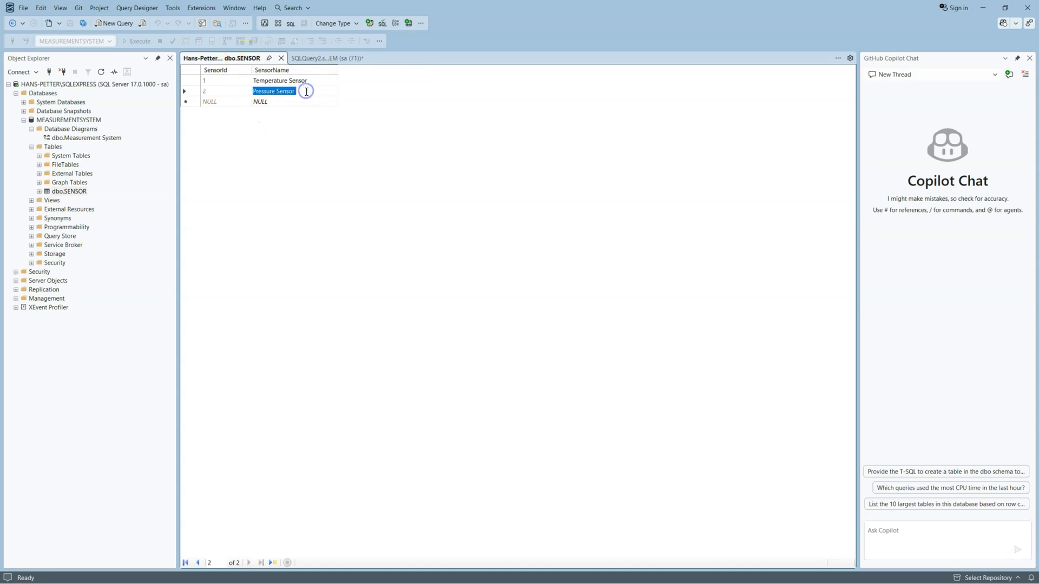
pyautogui.click(259, 81)
pyautogui.click(315, 91)
pyautogui.click(315, 91)
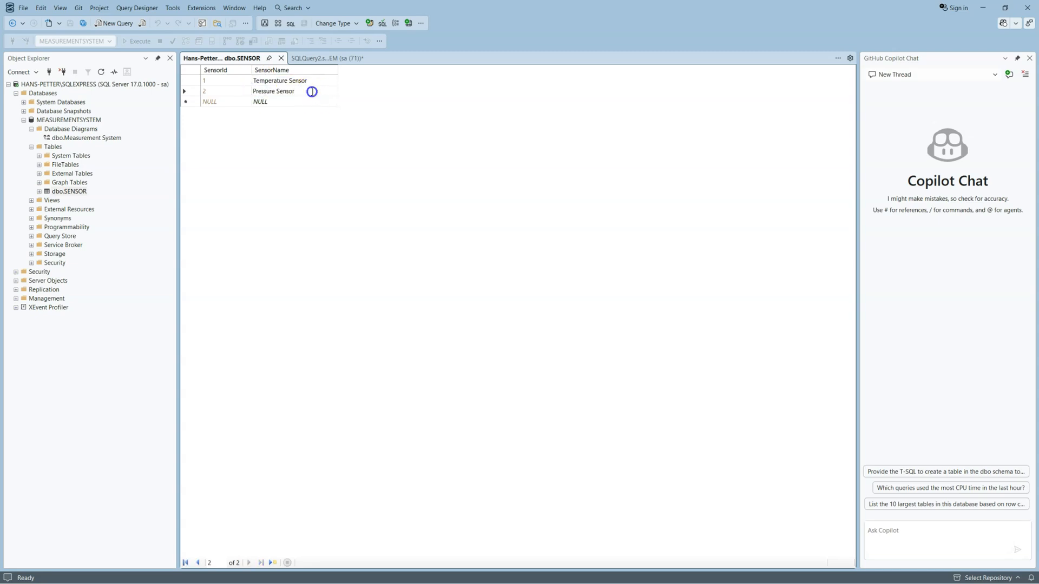
pyautogui.click(213, 83)
# - Add a third row to the SENSOR table with the SensorName Temperature Sensor 2
pyautogui.click(294, 102)
pyautogui.write('Temperature Sensor 2')
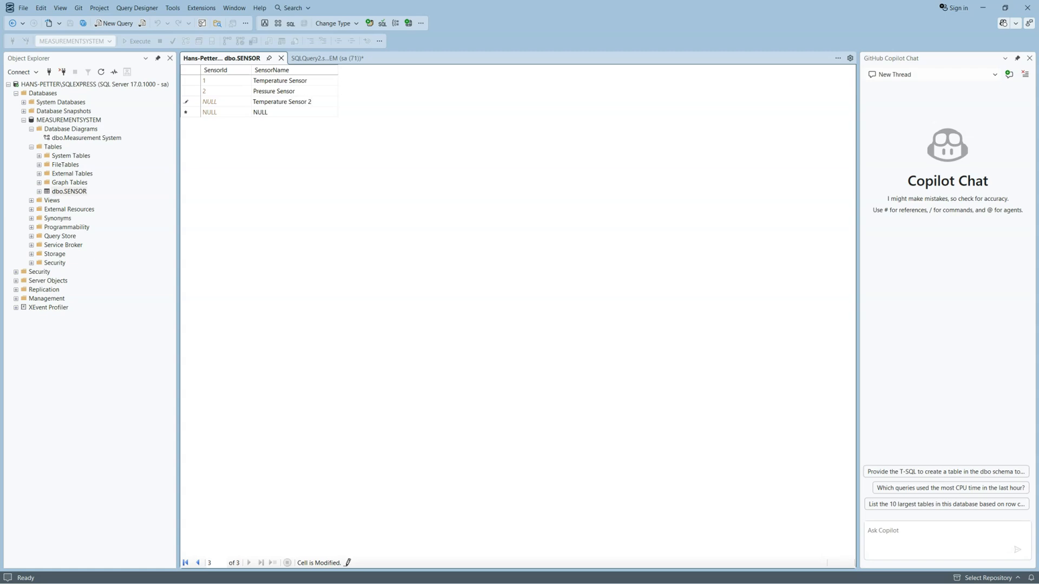
pyautogui.press('Return')
pyautogui.click(218, 102)
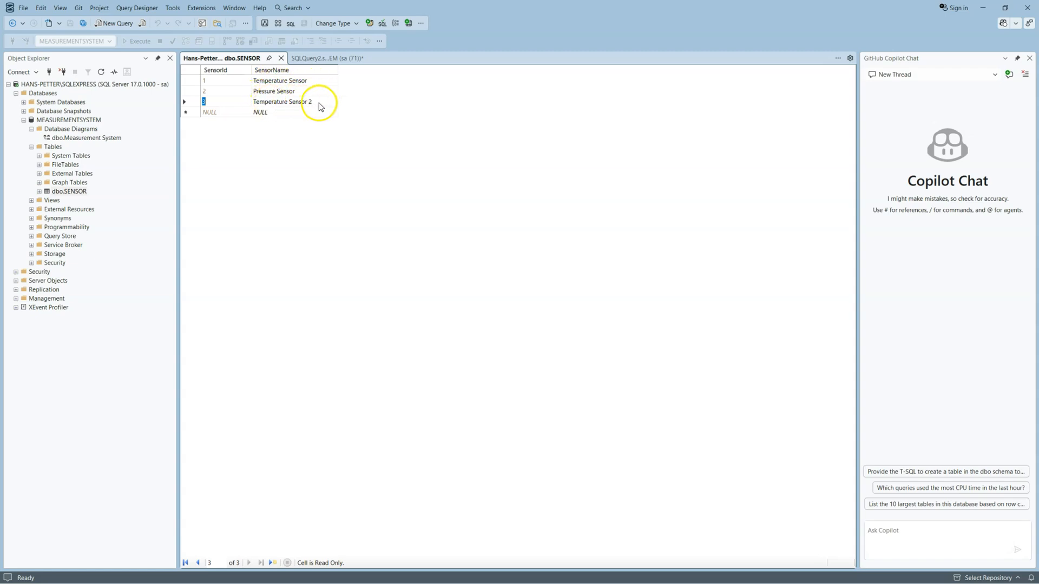
# - Close the SENSOR row editor and run select * from SENSOR in the open query, enlarging the results area
pyautogui.click(280, 59)
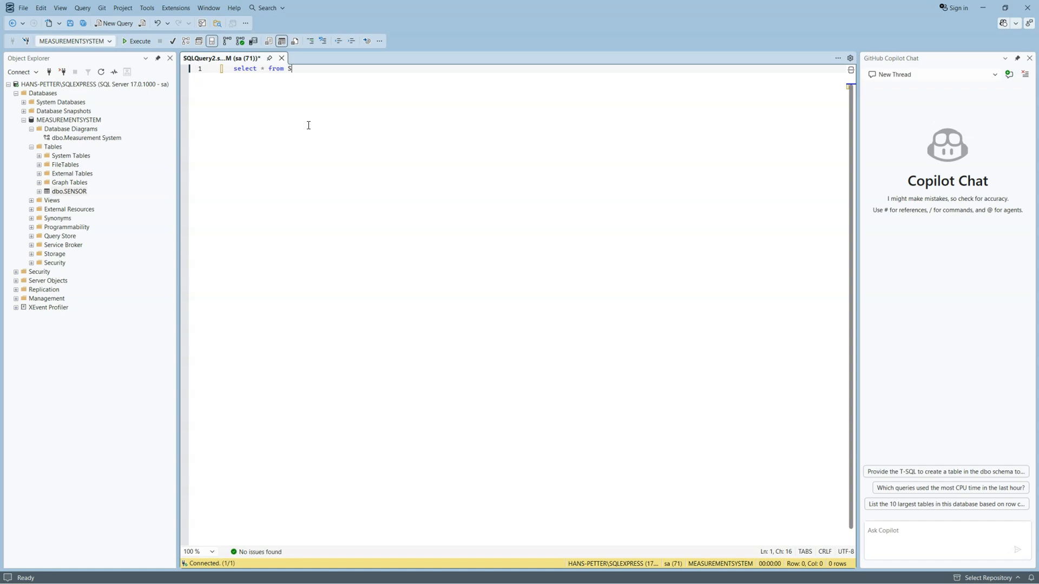
pyautogui.write('EN')
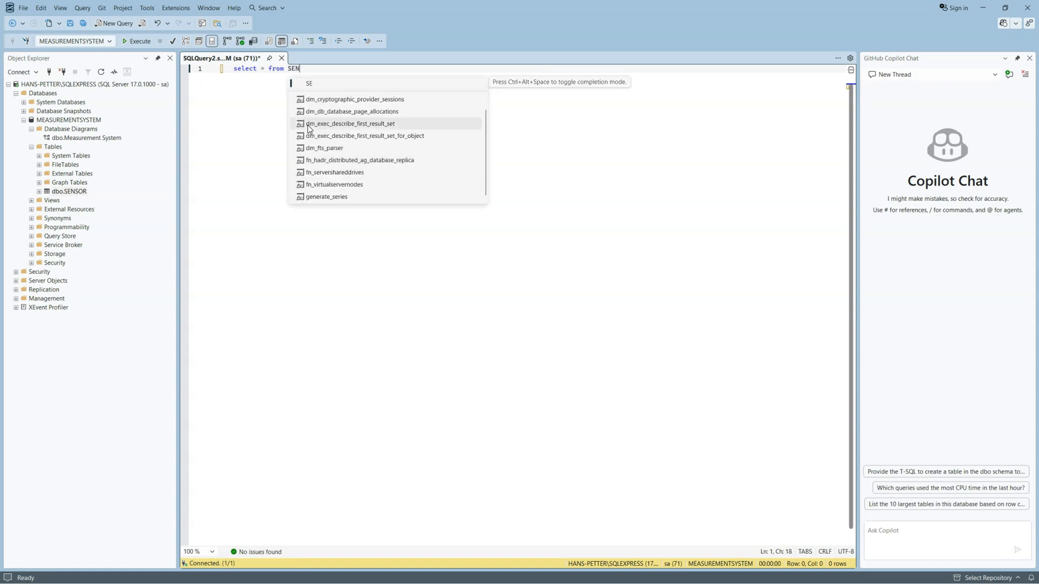
pyautogui.write('SOR')
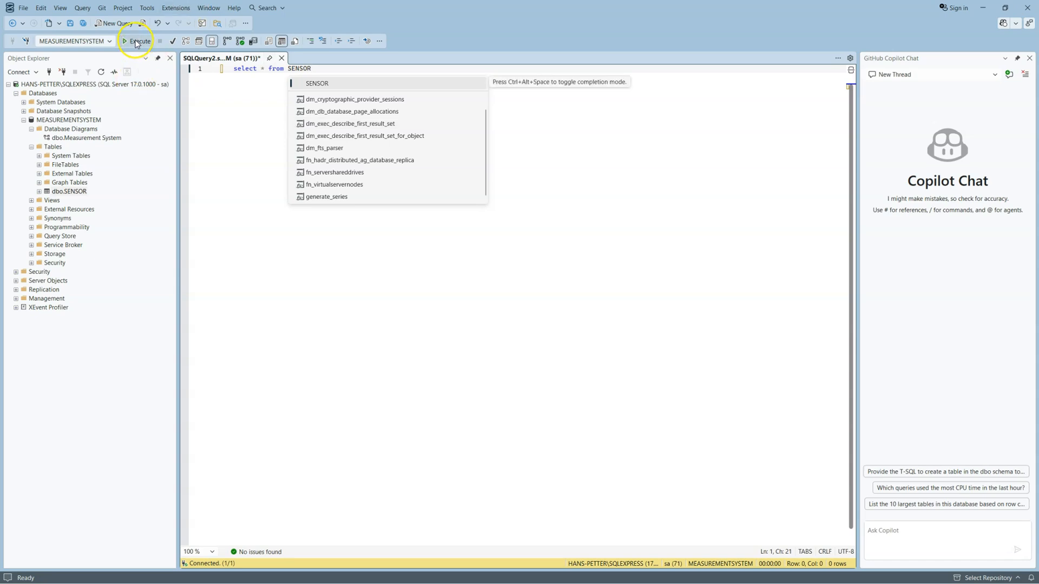
pyautogui.click(136, 41)
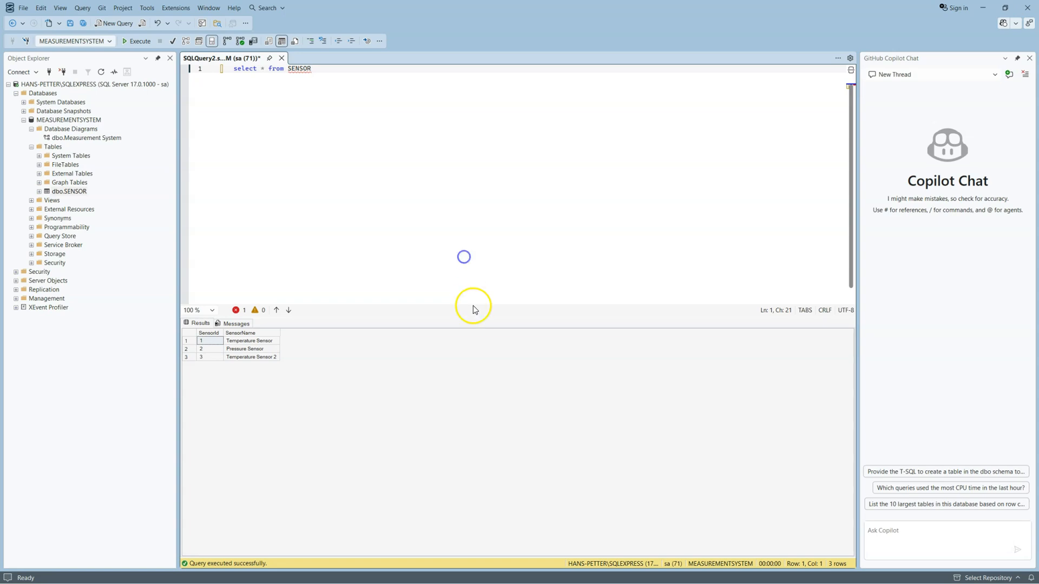
pyautogui.moveTo(479, 323); pyautogui.dragTo(471, 203)
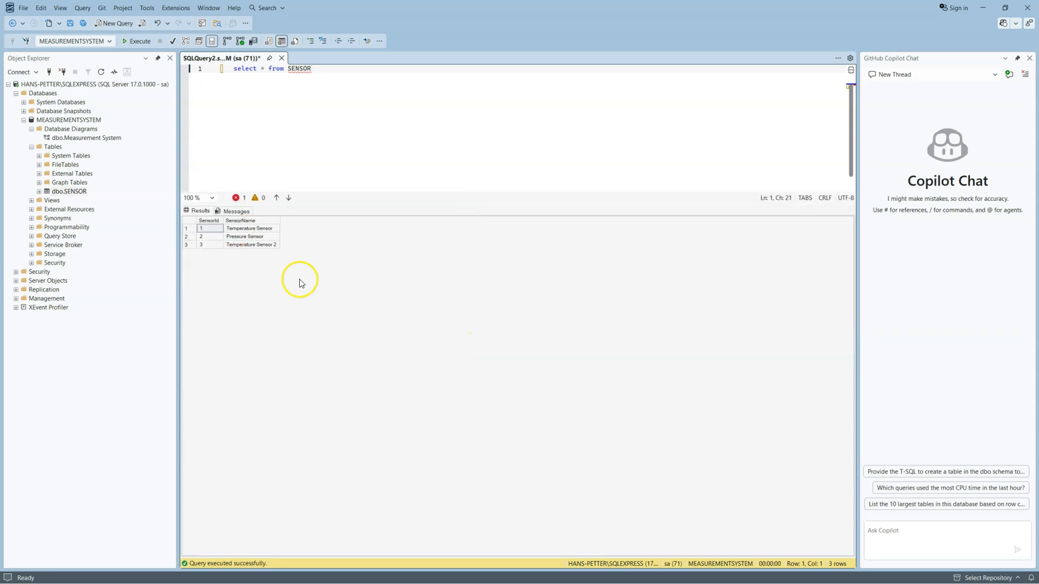